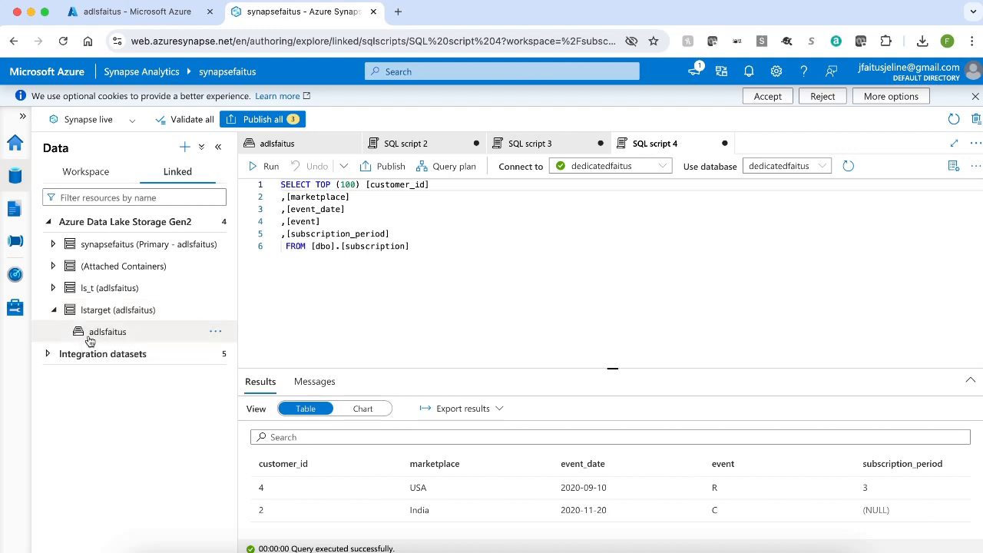
Check the contents of the adlsfaitus container under lstarget and the query results for the cinema, population and subscription tables.
click(122, 338)
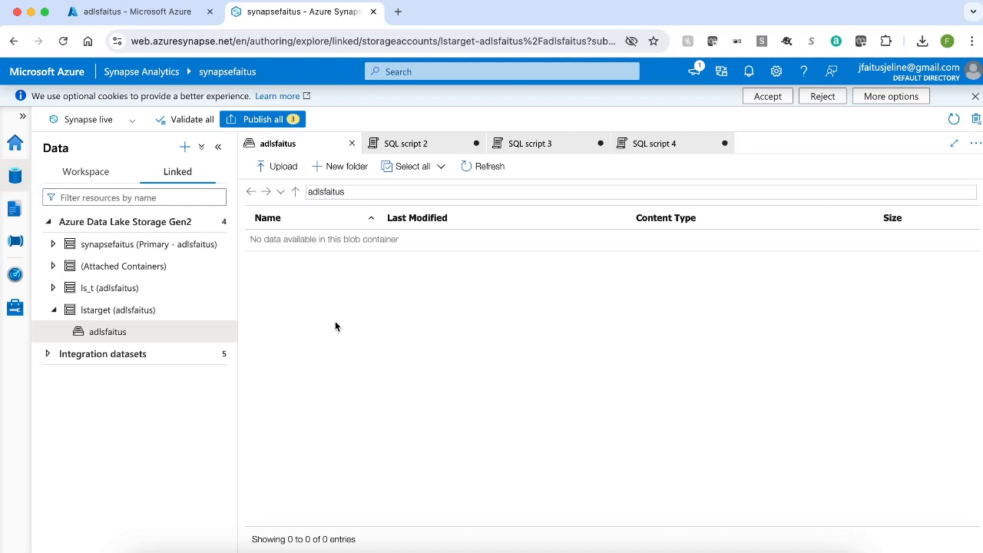
click(86, 171)
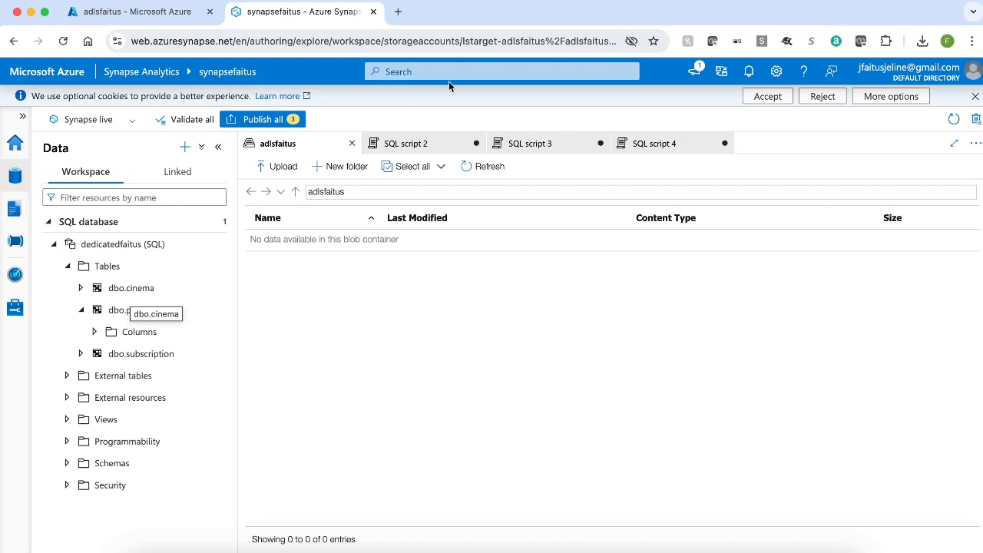
click(412, 143)
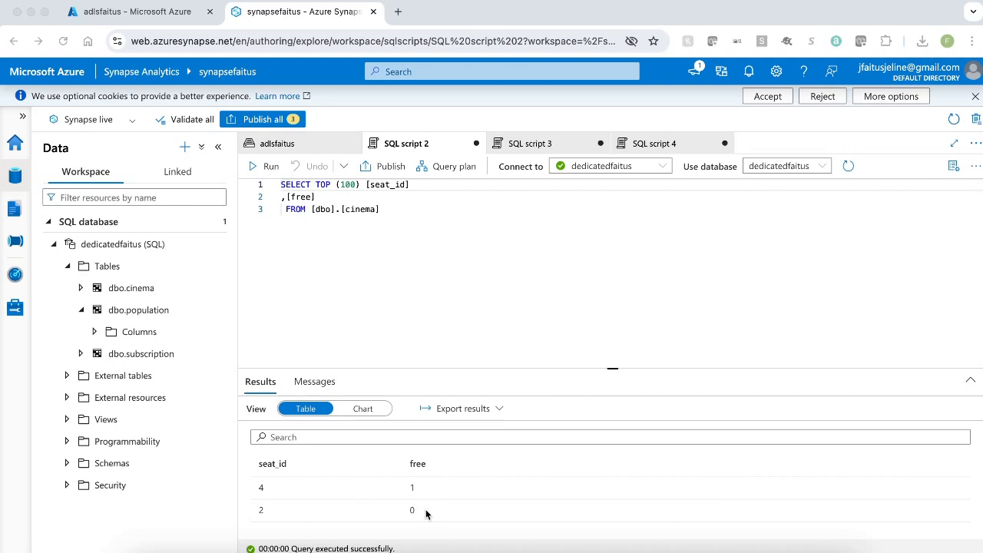
click(526, 146)
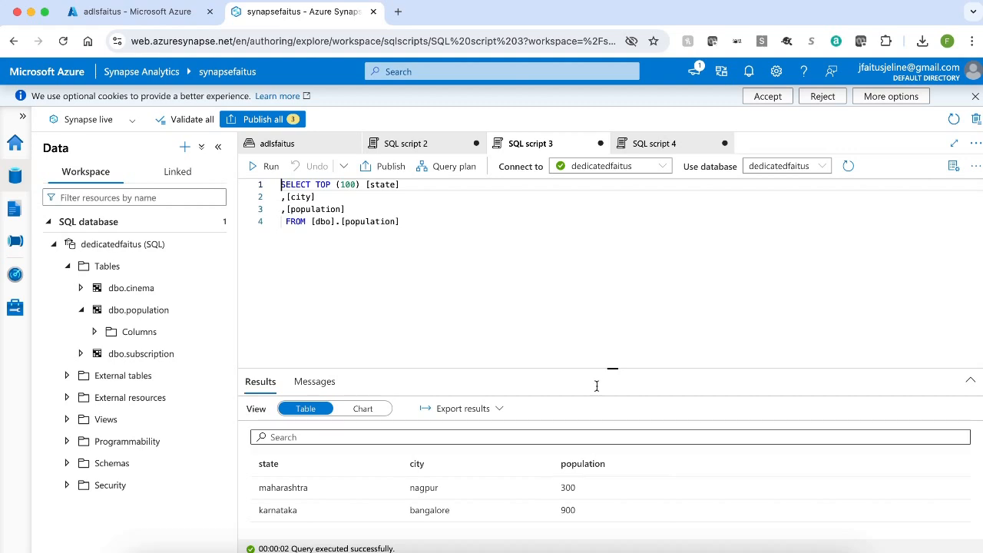
click(660, 144)
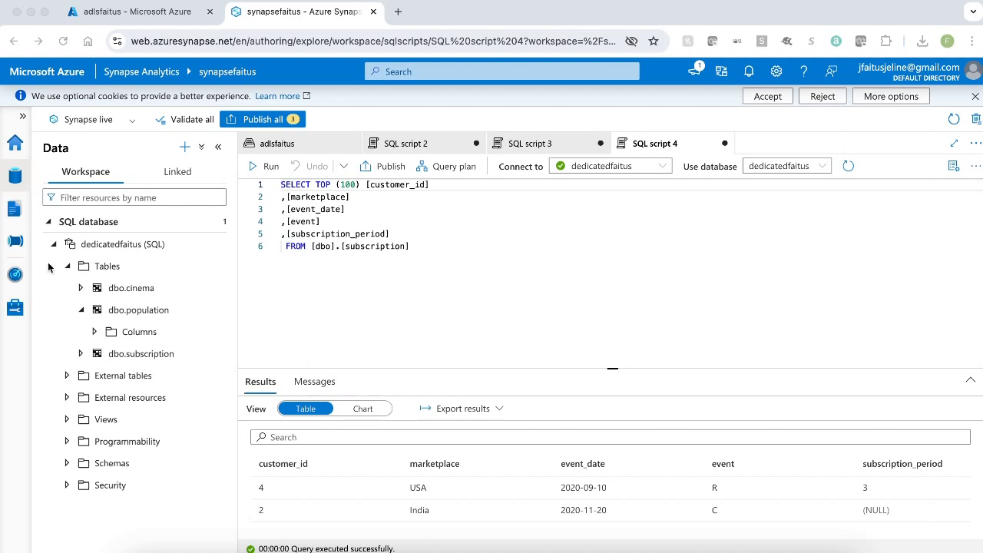
Create a new Synapse pipeline and name it pl_demo.
click(10, 239)
click(11, 241)
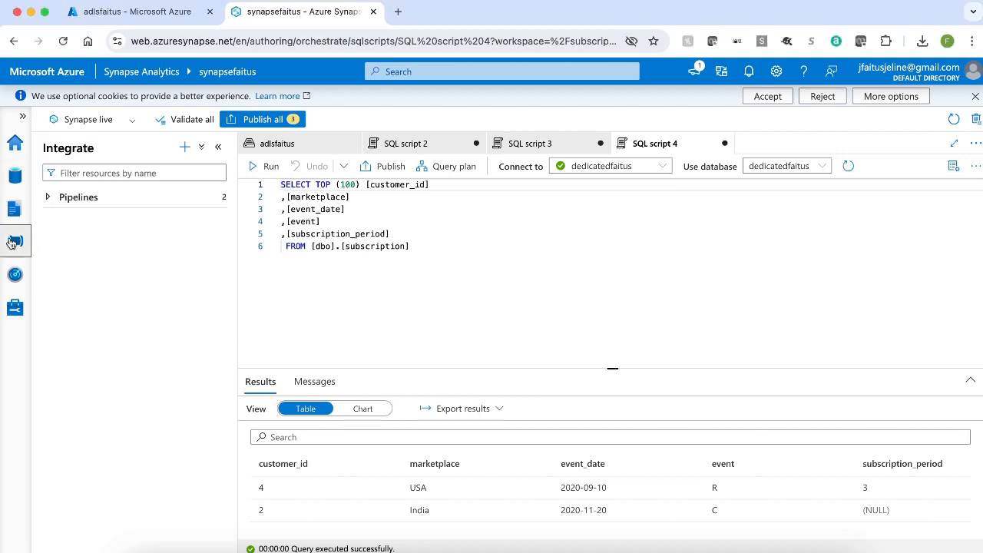
click(215, 197)
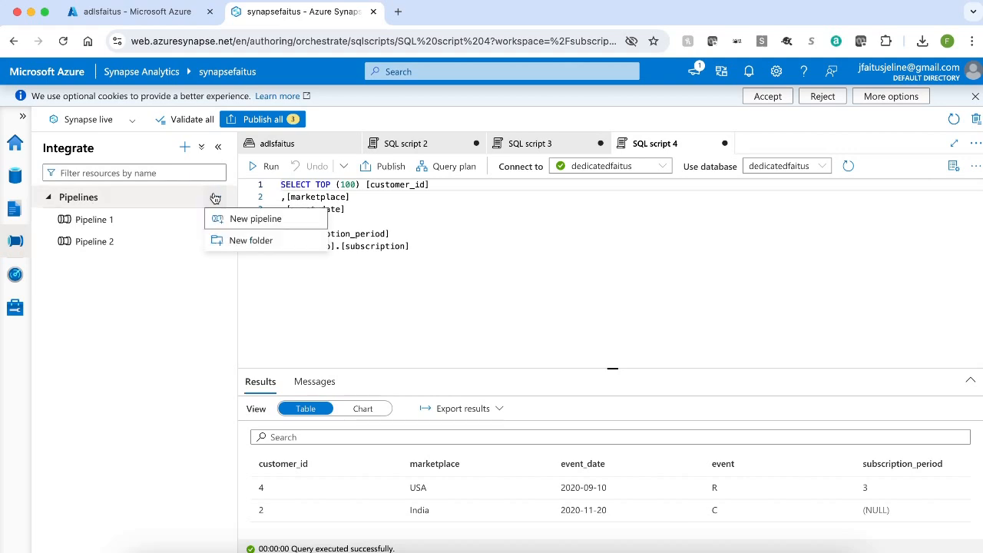
click(232, 222)
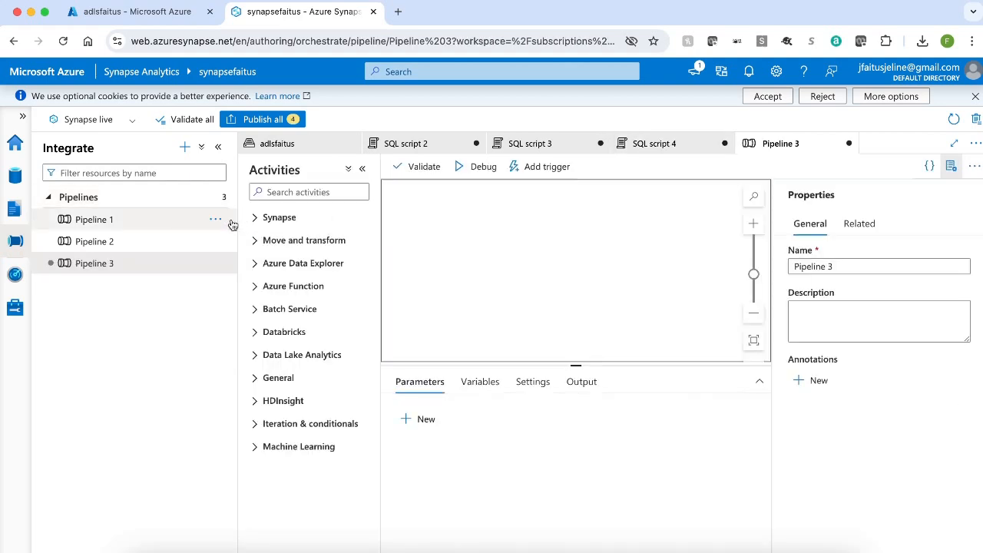
triple_click(828, 266)
text(pl_demo)
click(951, 167)
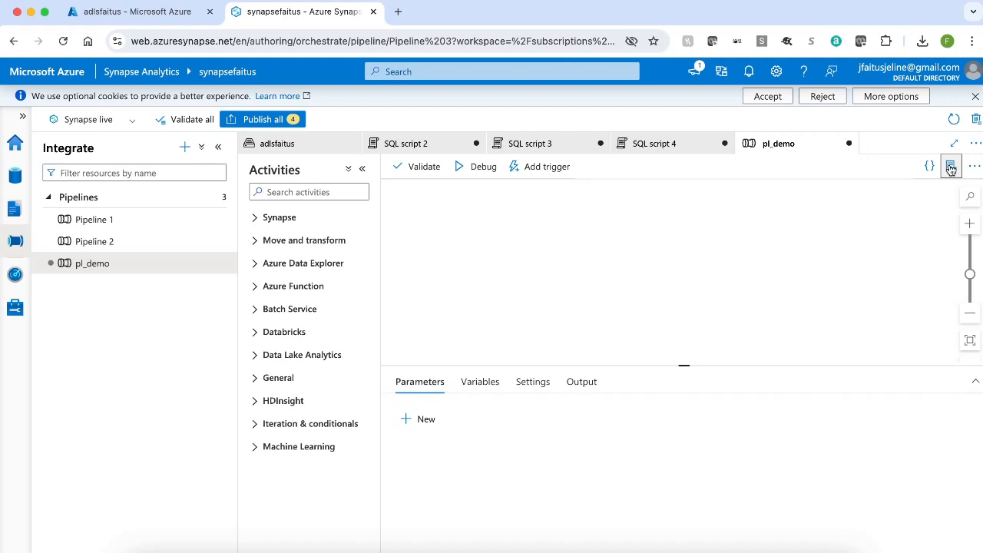
Add a pipeline parameter named lisoftables with type Array.
click(423, 425)
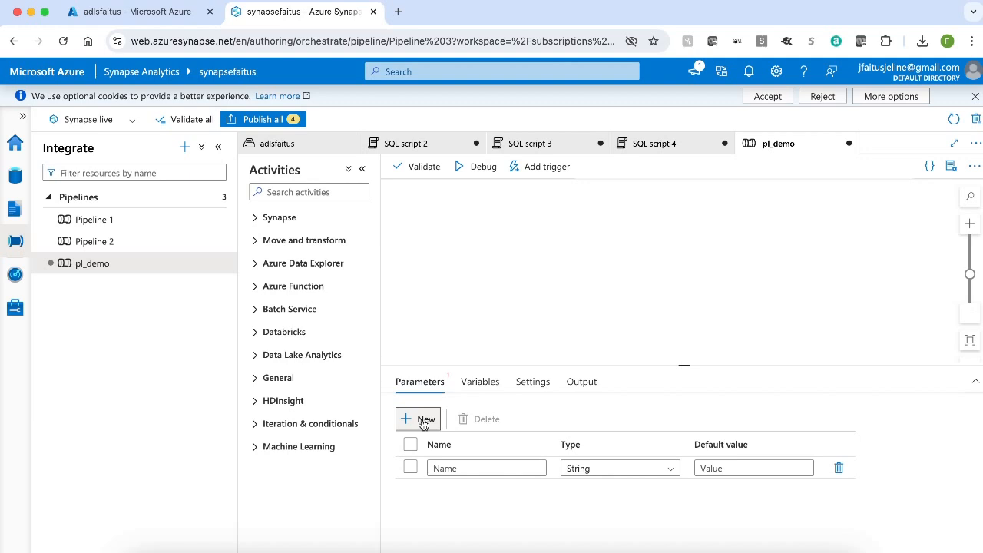
click(461, 468)
text(lisoftables)
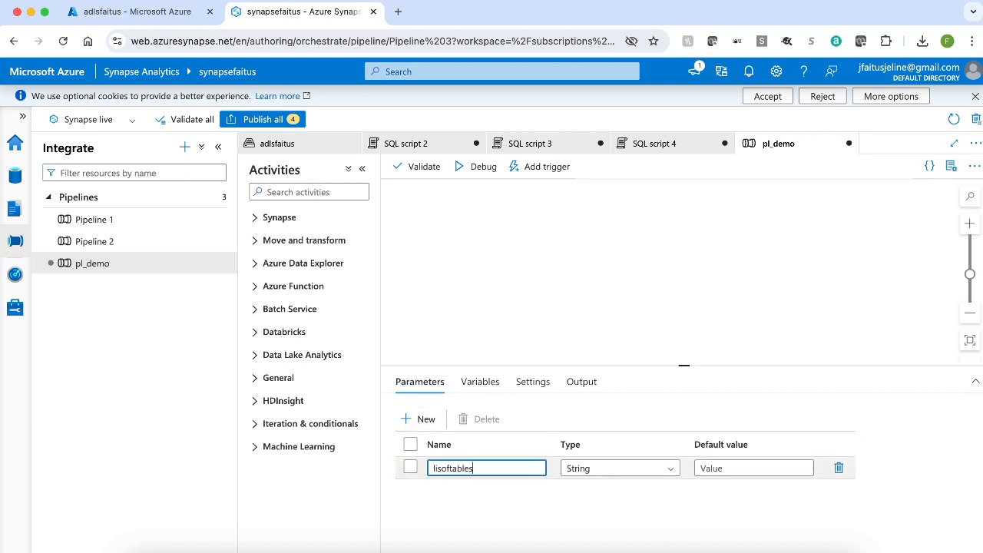
click(645, 471)
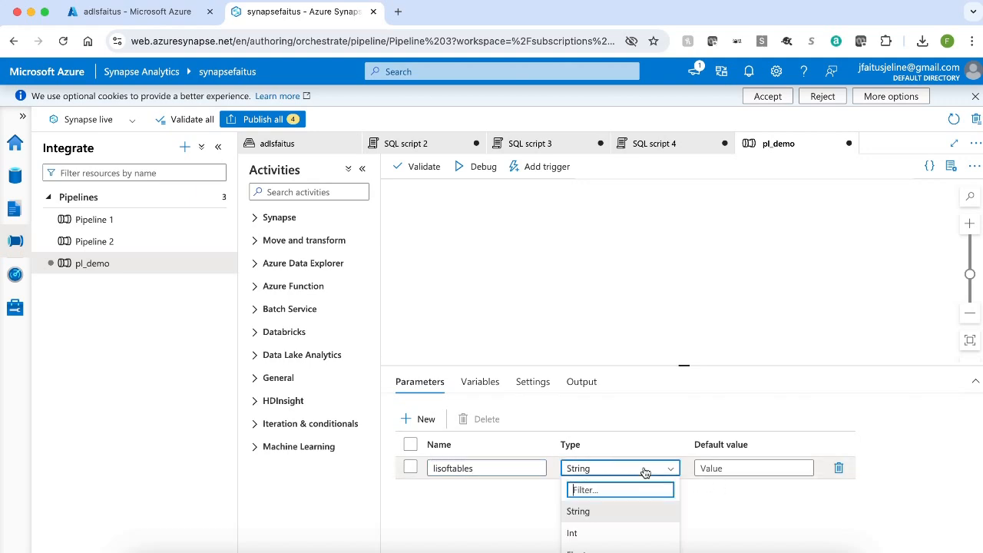
scroll(597, 523, down, 3)
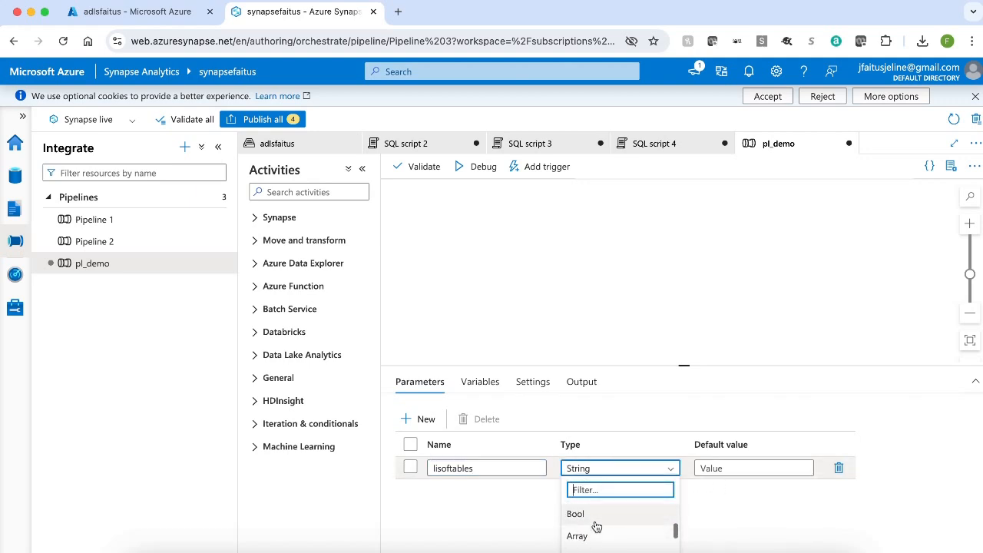
click(596, 523)
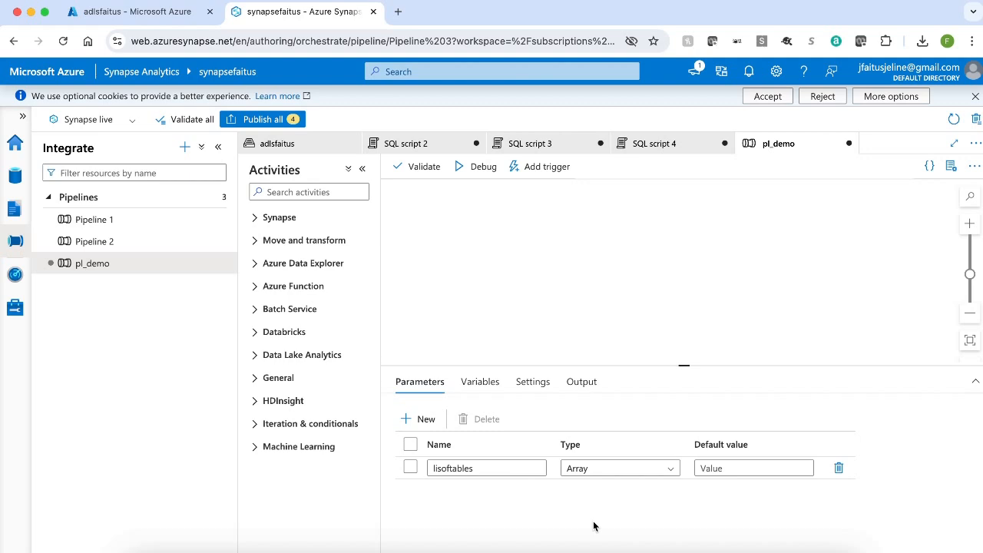
Find the Set variable activity and add it to the pl_demo canvas.
click(286, 199)
text(set)
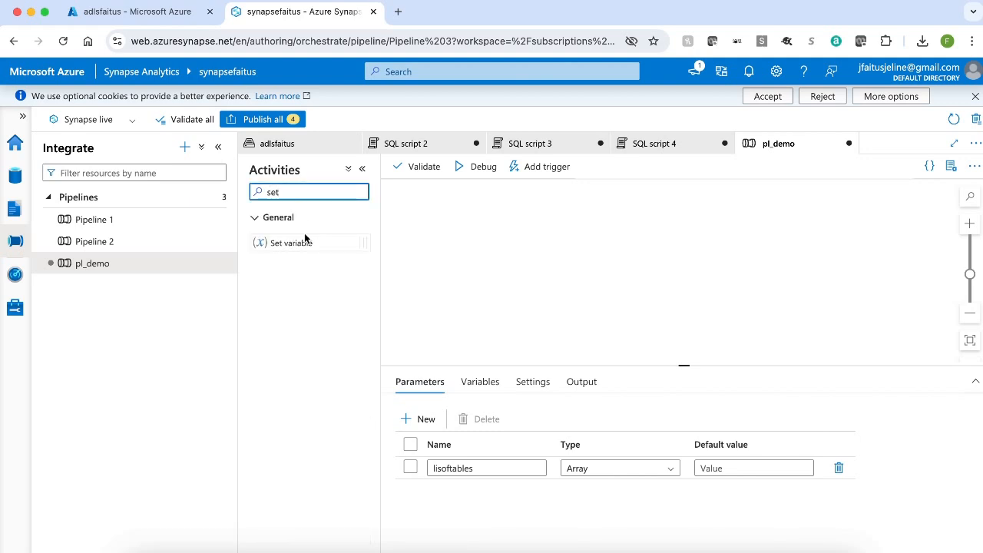
drag(297, 244, 564, 246)
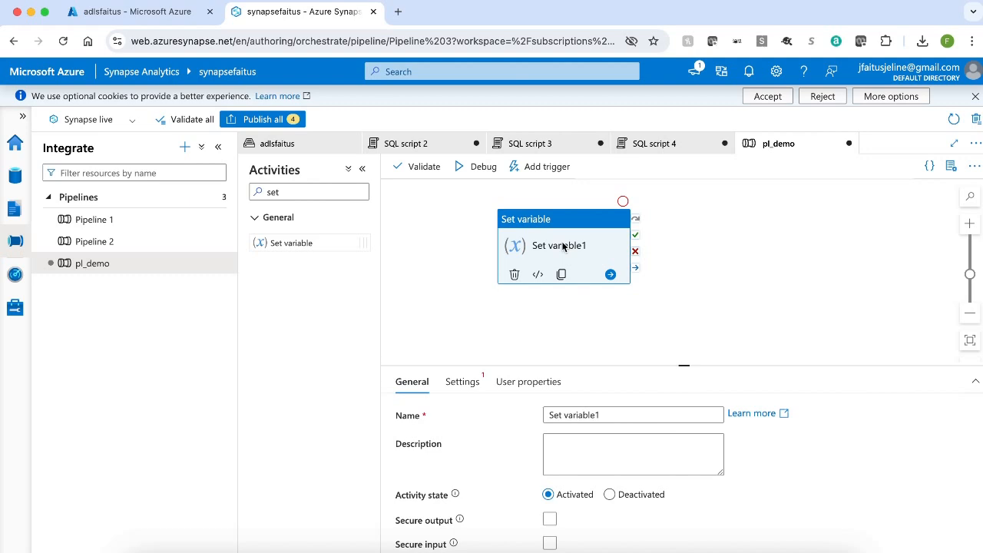
Create a new pipeline variable named vlistoftables of type Array for the Set variable activity.
click(473, 382)
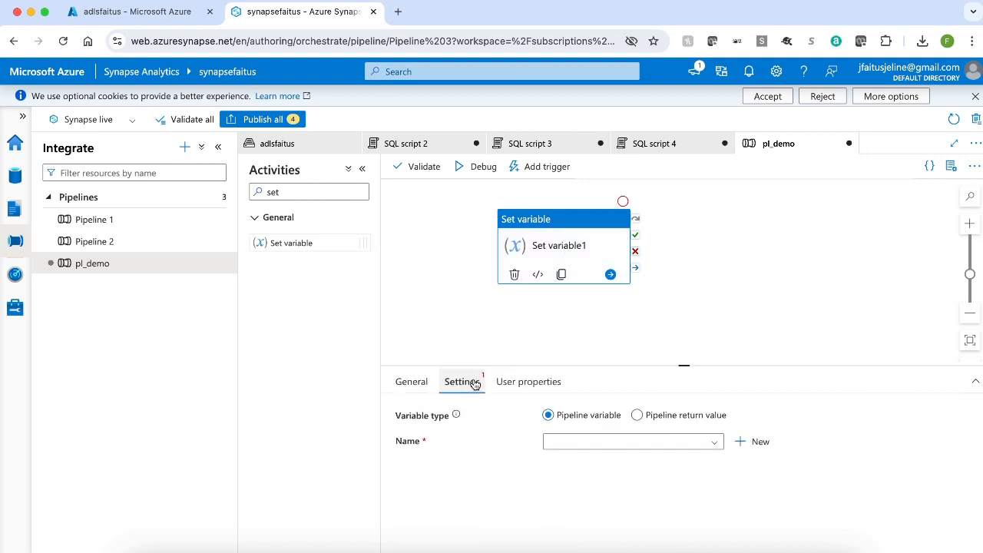
click(759, 441)
click(509, 226)
text(vlistoftab)
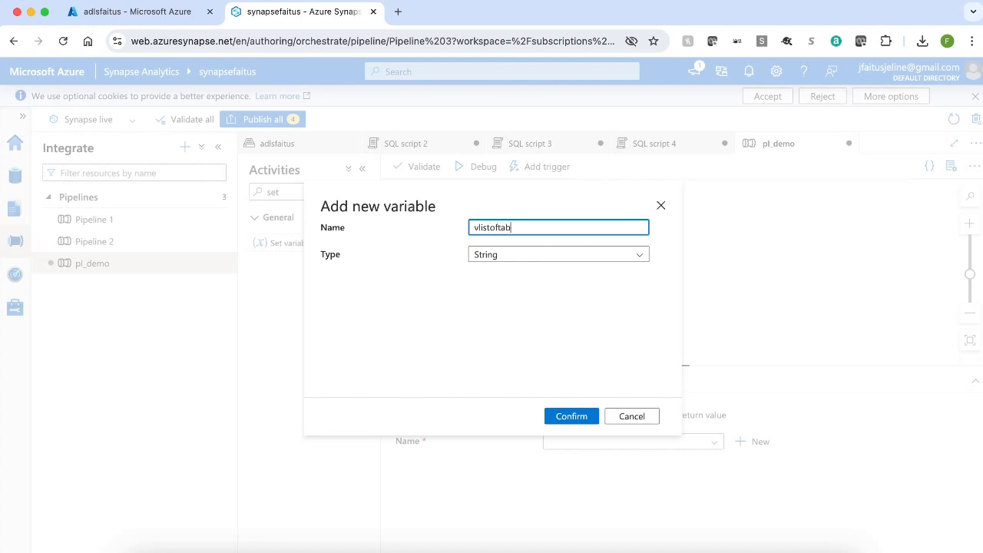
text(les)
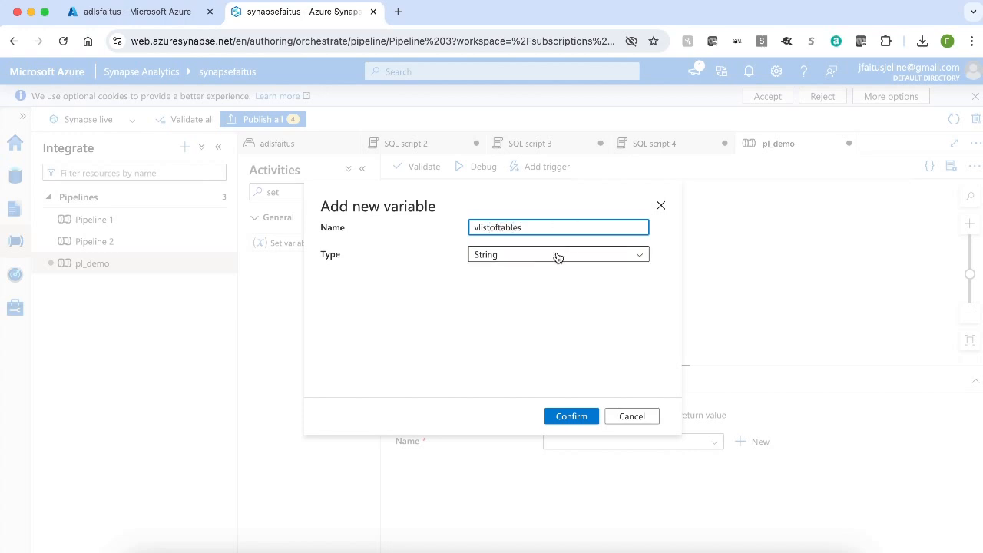
click(557, 256)
click(511, 343)
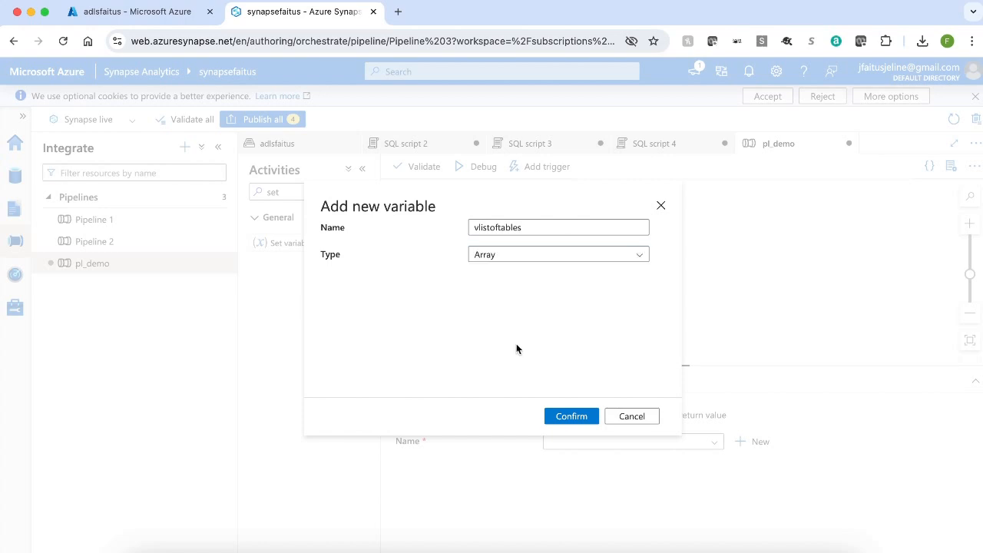
click(572, 418)
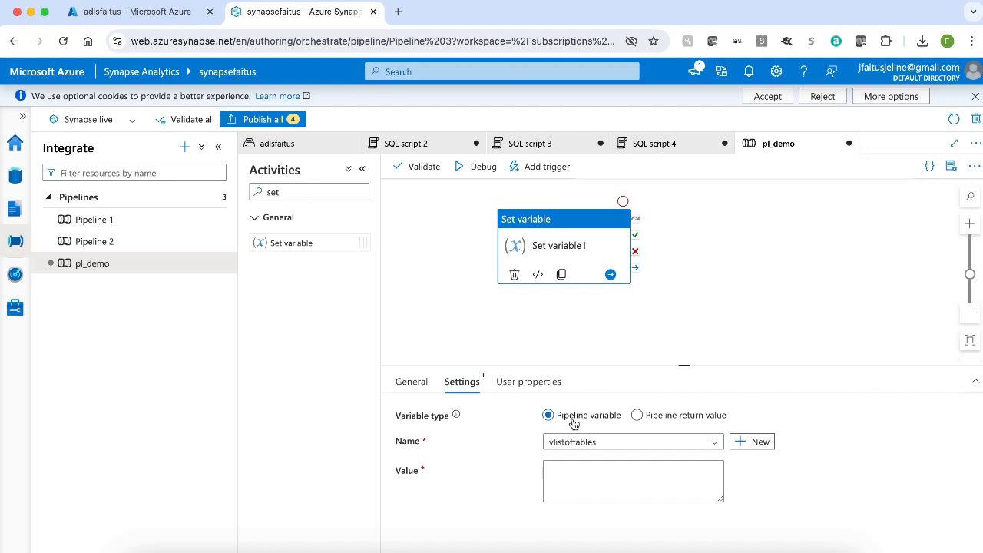
click(589, 500)
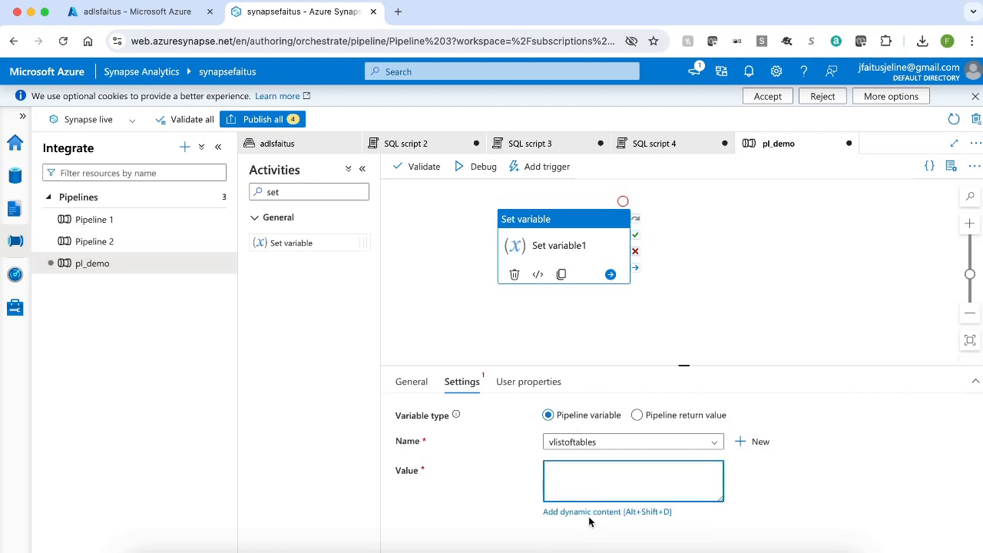
click(588, 513)
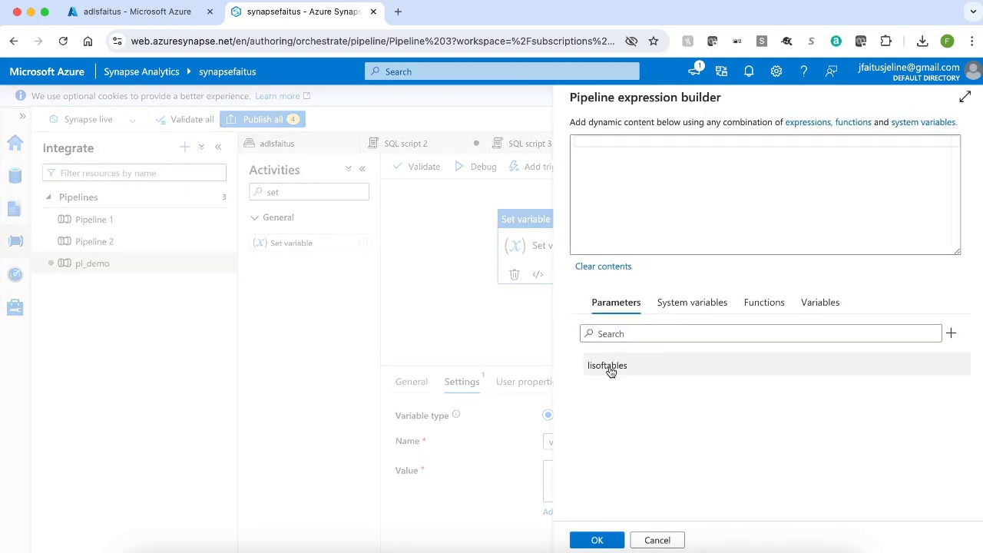
click(609, 366)
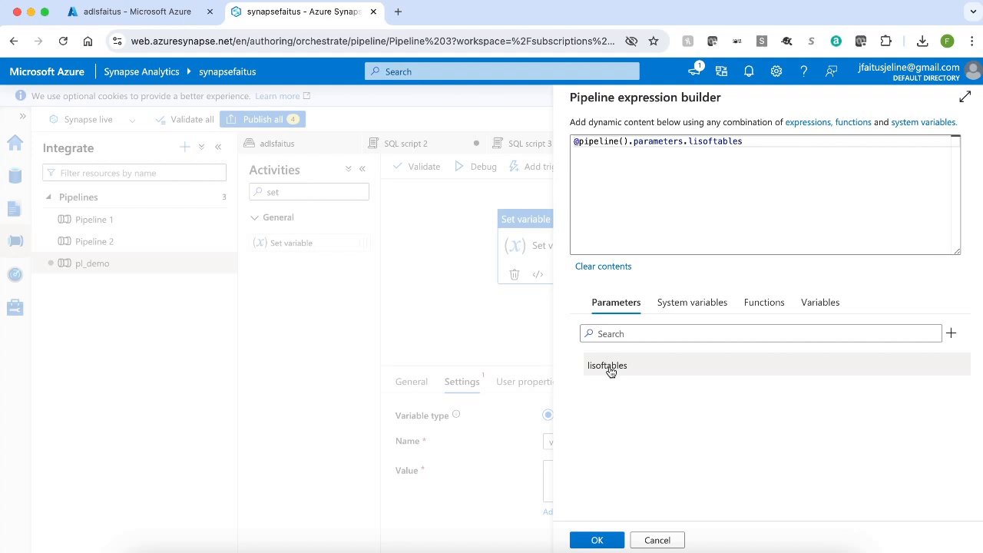
click(594, 540)
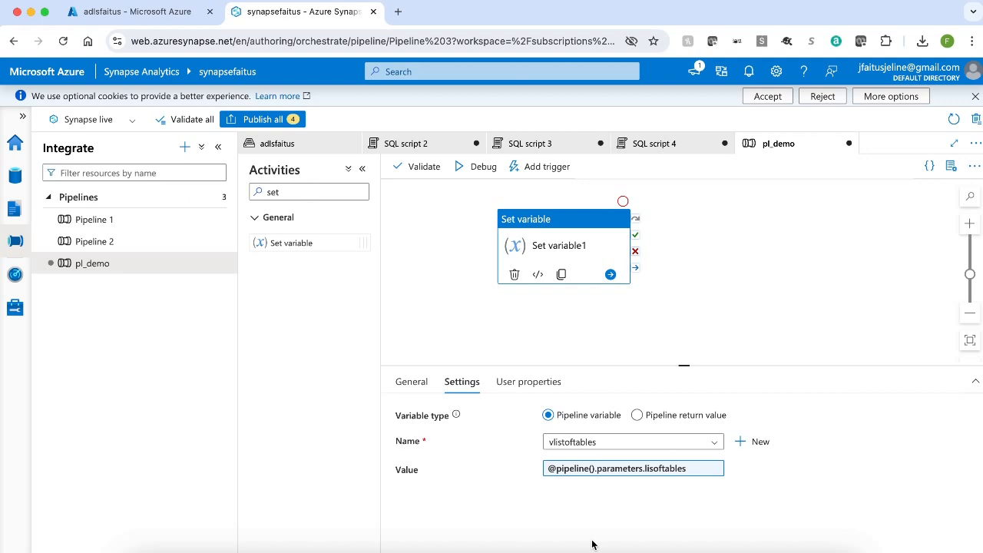
Publish all changes and trigger a pl_demo run with lisoftables set to ["population","cinema"].
click(246, 119)
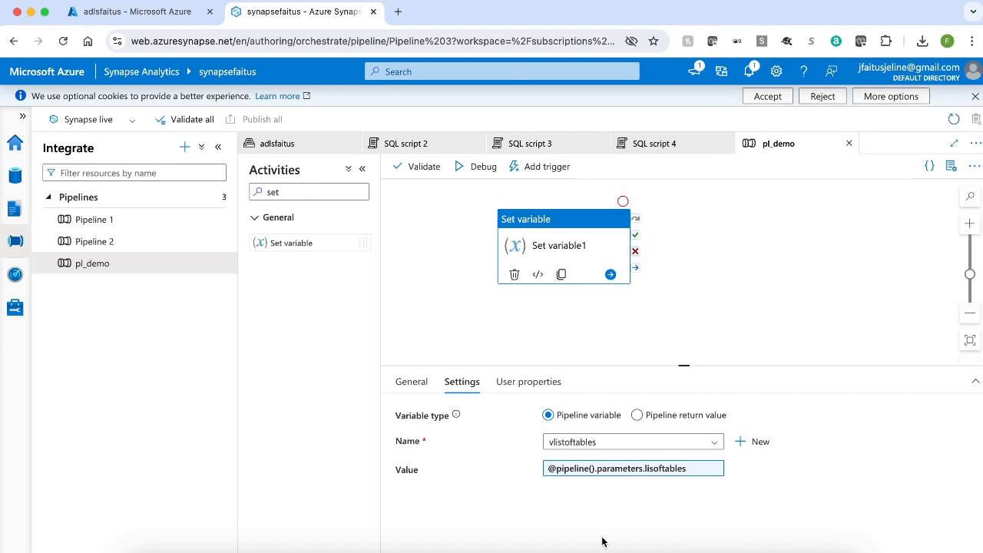
click(547, 167)
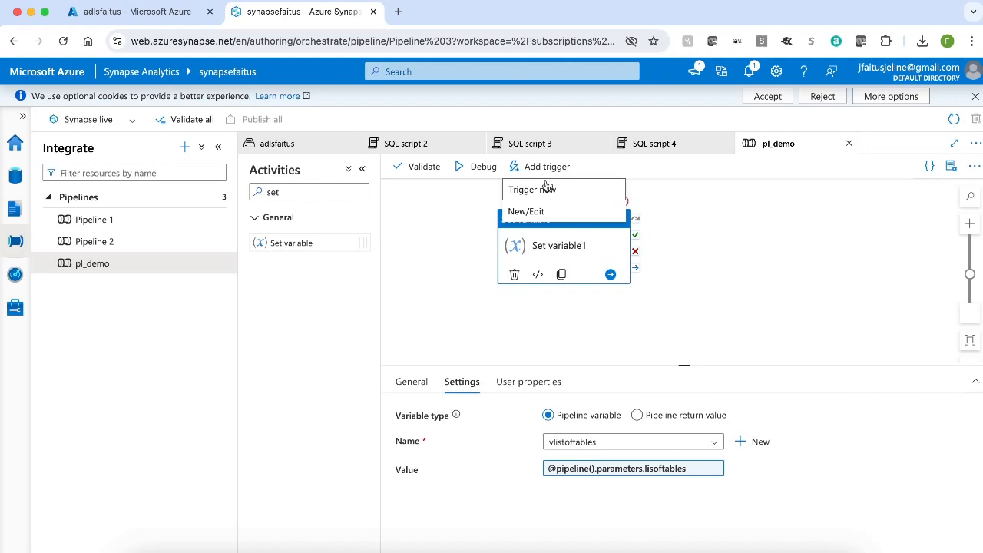
click(538, 191)
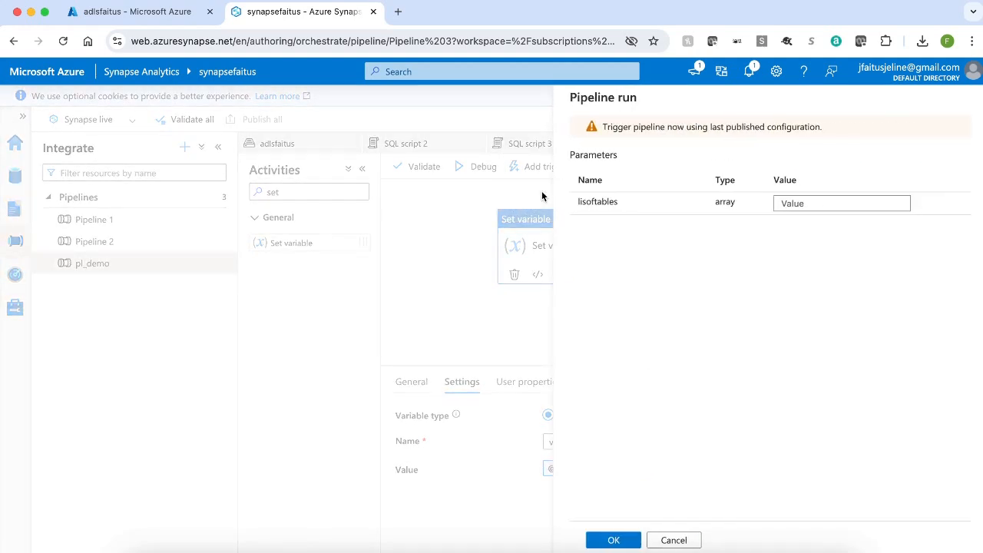
click(842, 203)
text([")
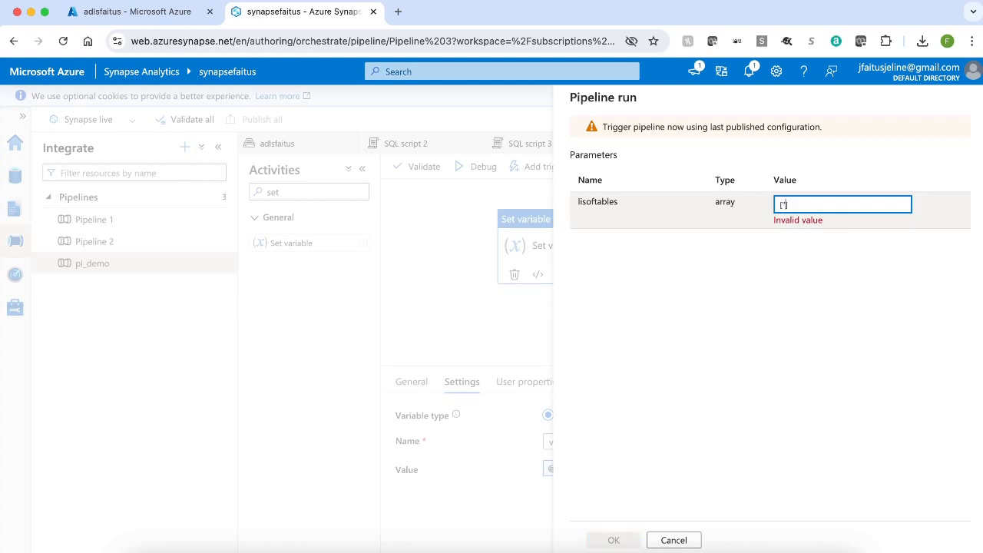
text(poulation","cinema")
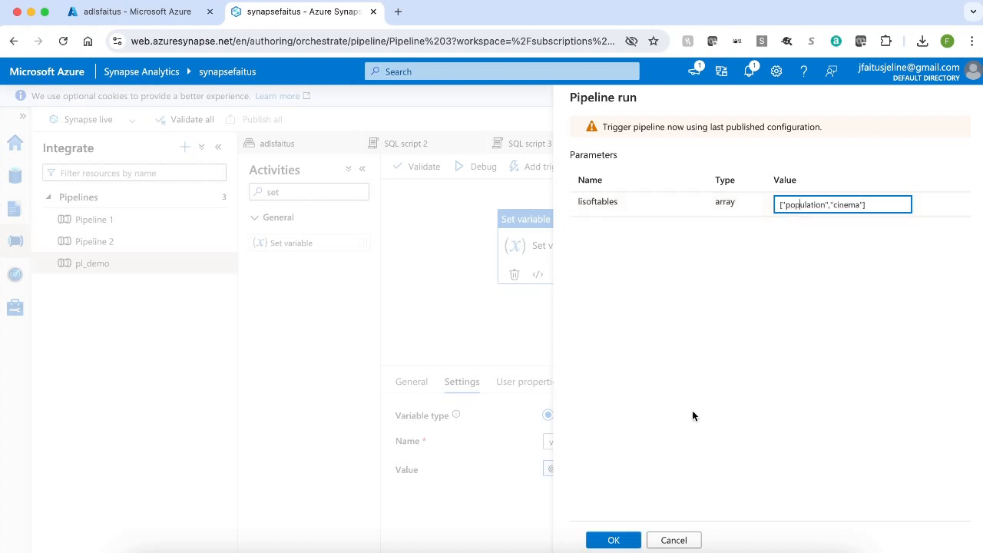
click(615, 541)
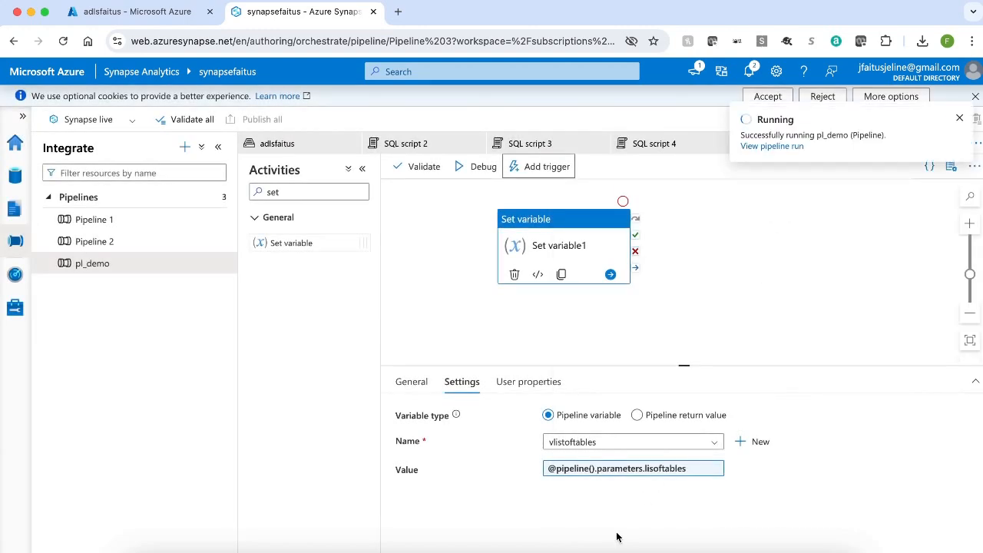
Inspect the Set variable activity's output in the triggered pipeline run and return to the pl_demo pipeline.
click(759, 147)
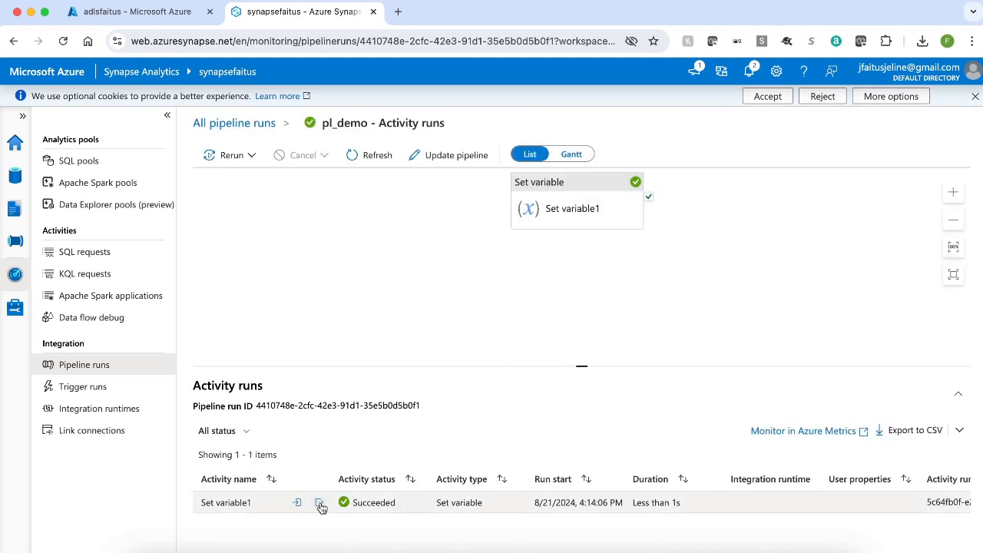
click(320, 503)
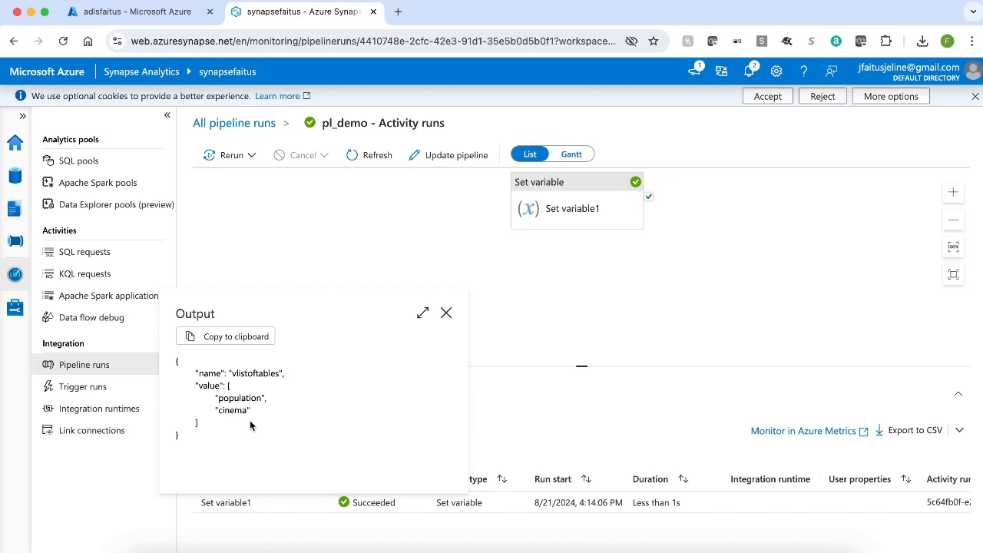
click(447, 313)
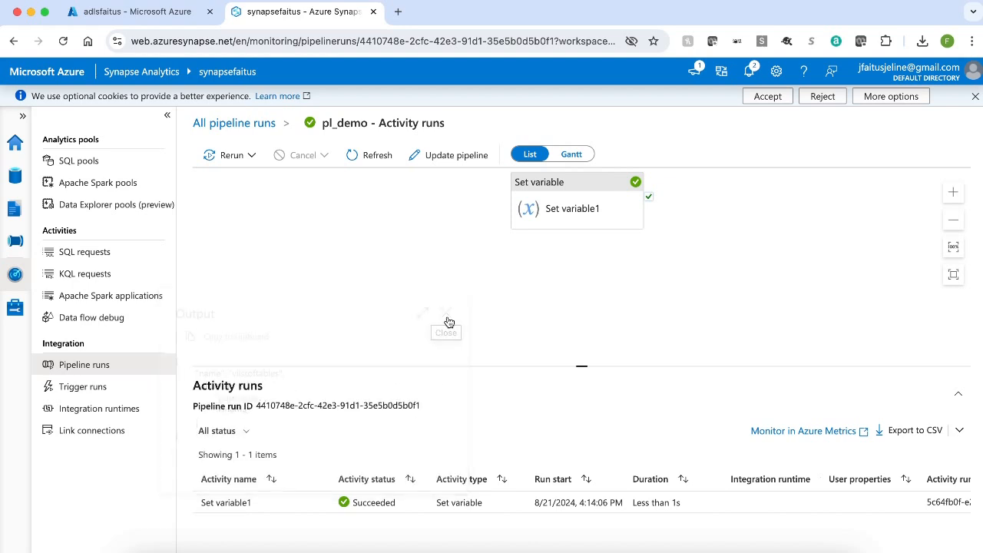
click(15, 244)
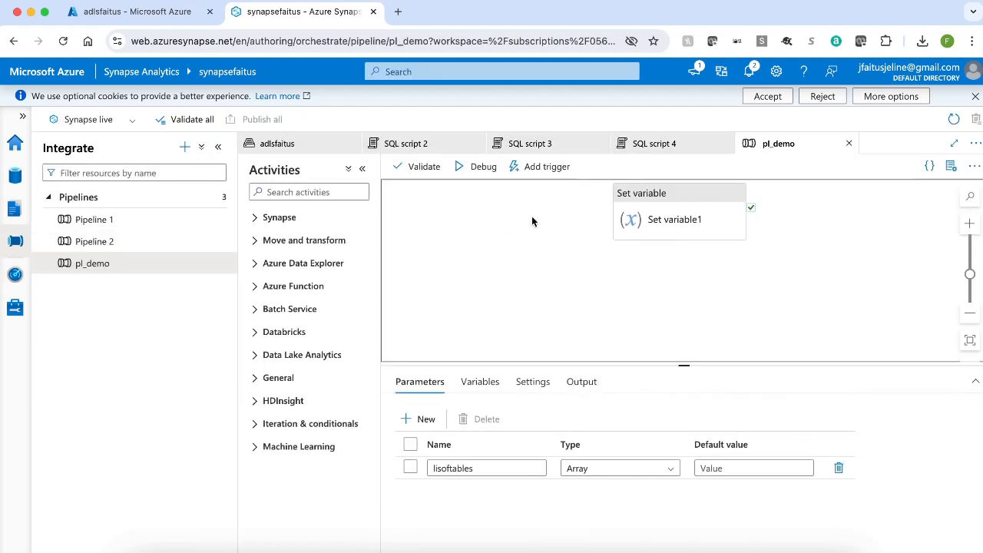
Add a ForEach activity to the pl_demo canvas and connect Set variable1 to it on success.
drag(532, 217, 479, 277)
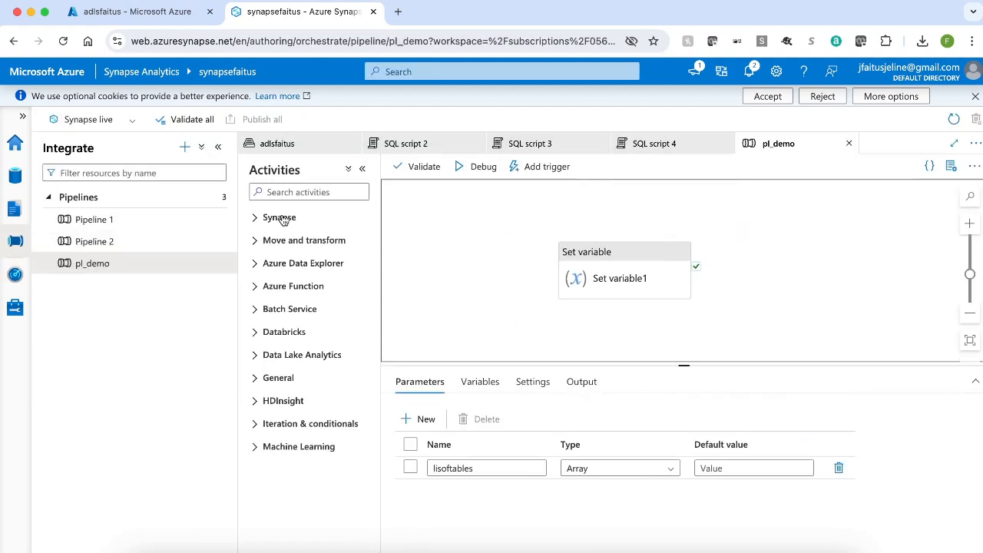
click(292, 194)
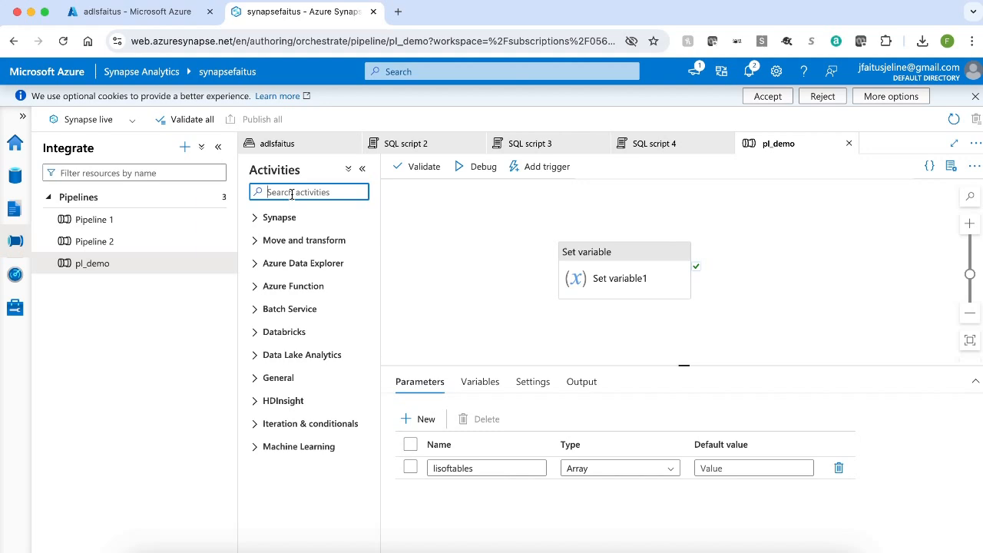
text(fo)
drag(285, 322, 785, 253)
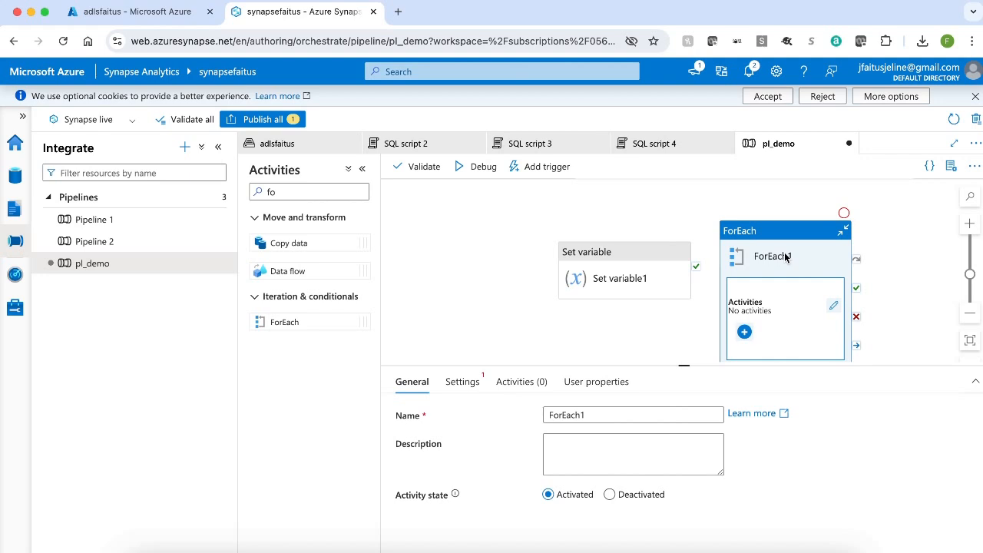
mouse_move(696, 275)
drag(696, 269, 726, 275)
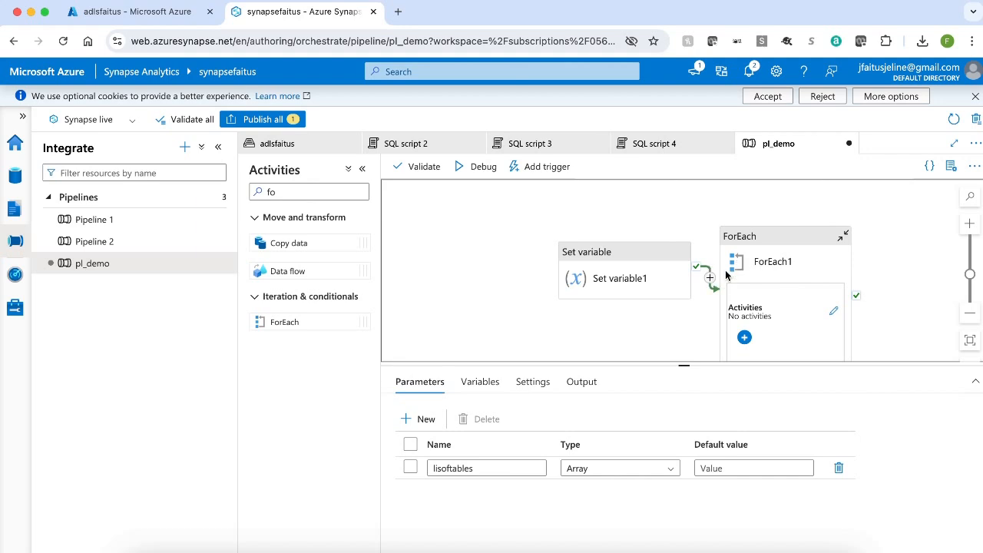
click(763, 244)
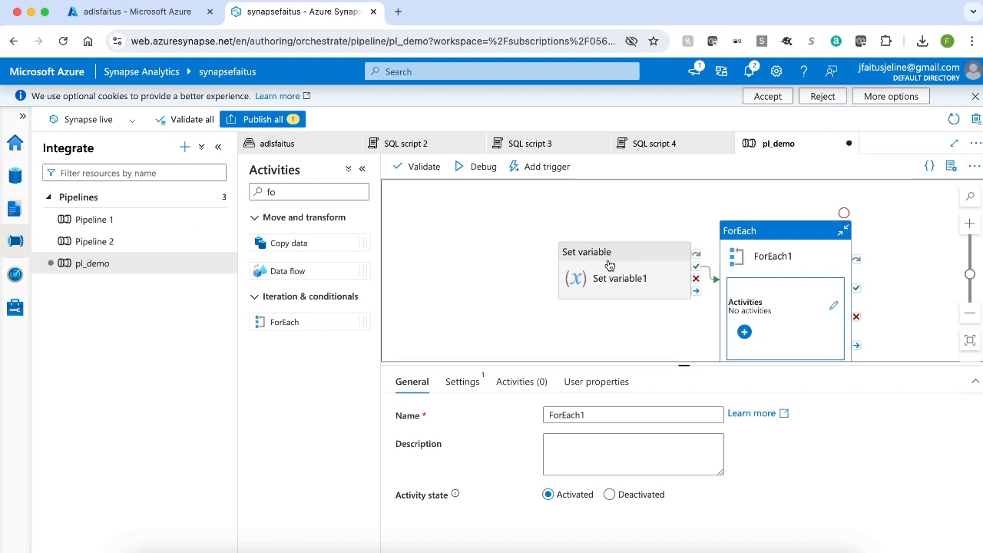
click(466, 382)
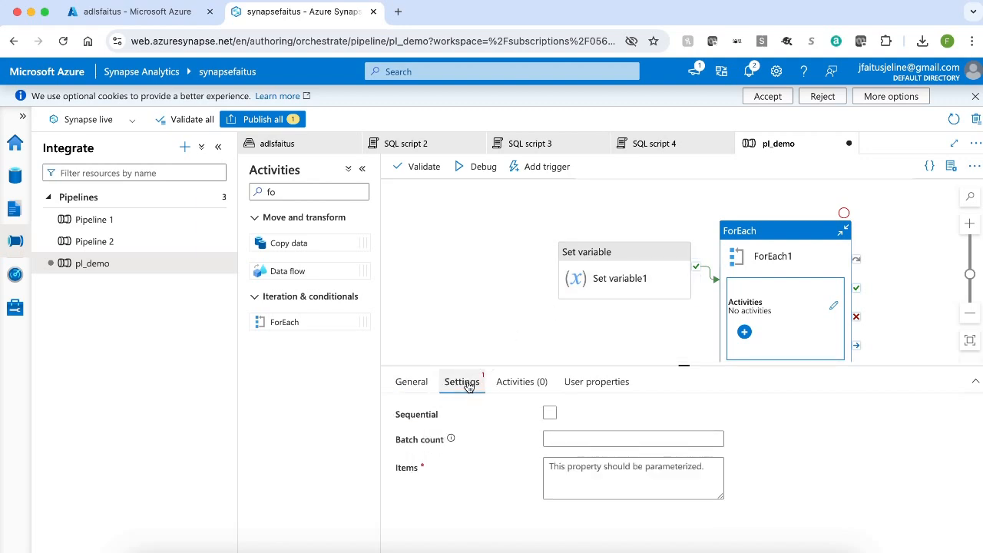
click(584, 487)
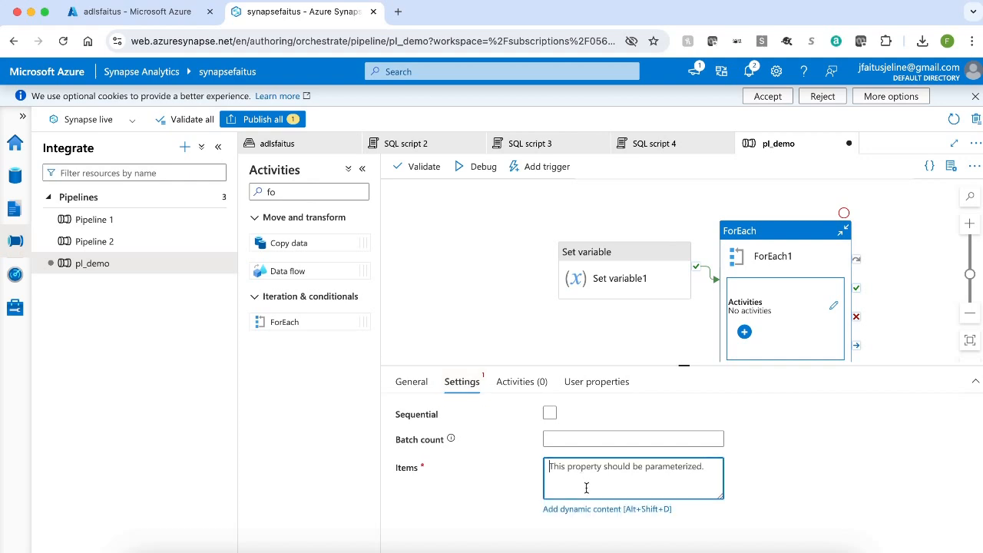
click(587, 509)
click(821, 300)
click(619, 365)
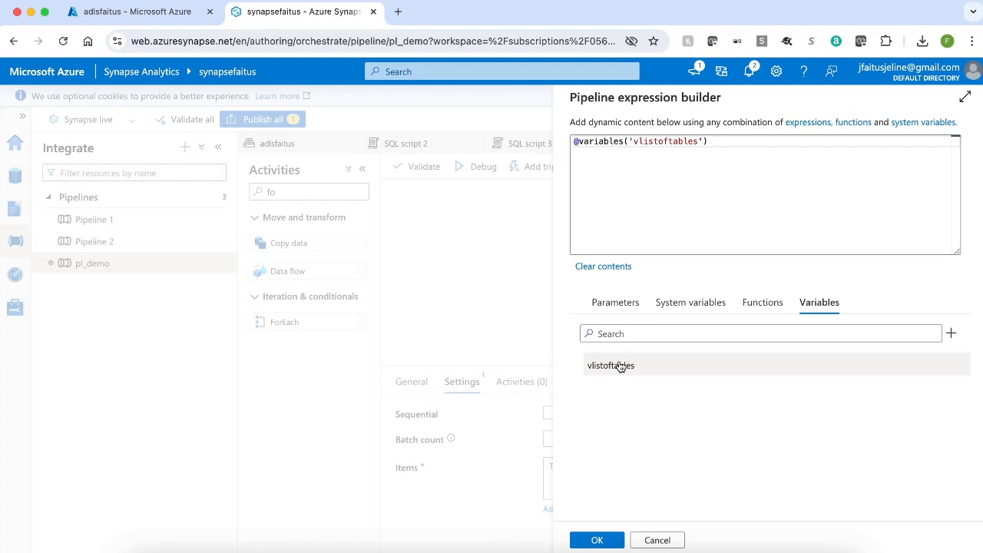
click(597, 540)
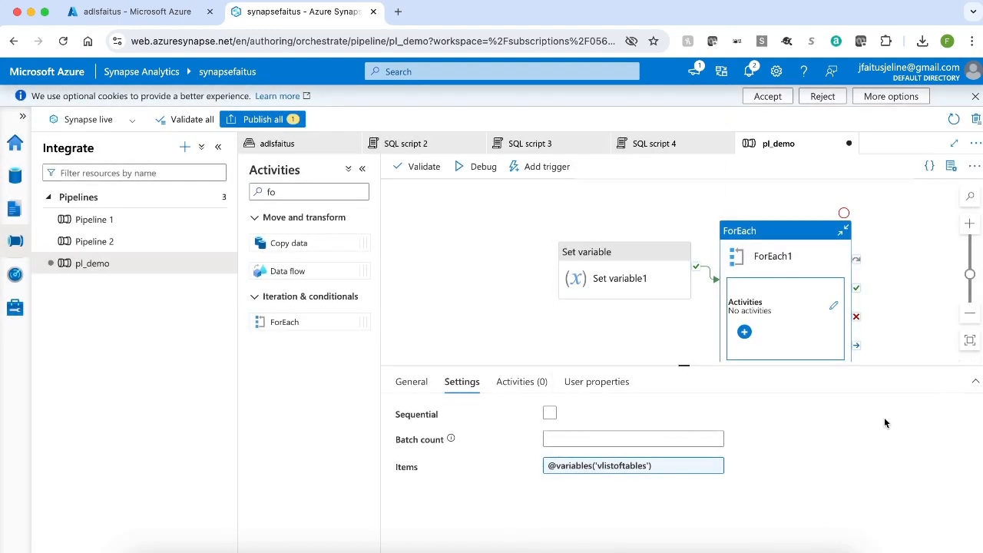
Add a Copy data activity inside ForEach1 and start a new source dataset of type Azure SQL Database.
click(835, 306)
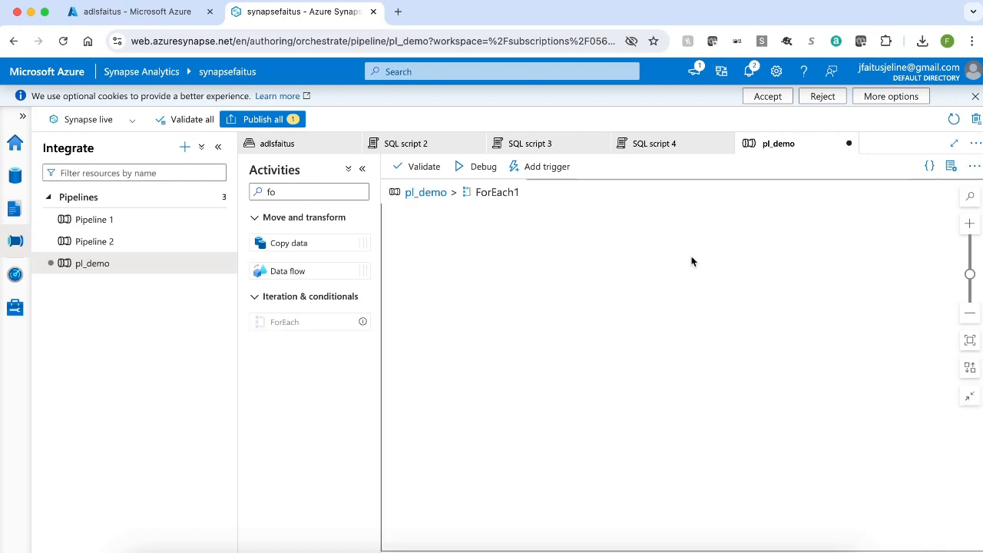
drag(313, 243, 649, 290)
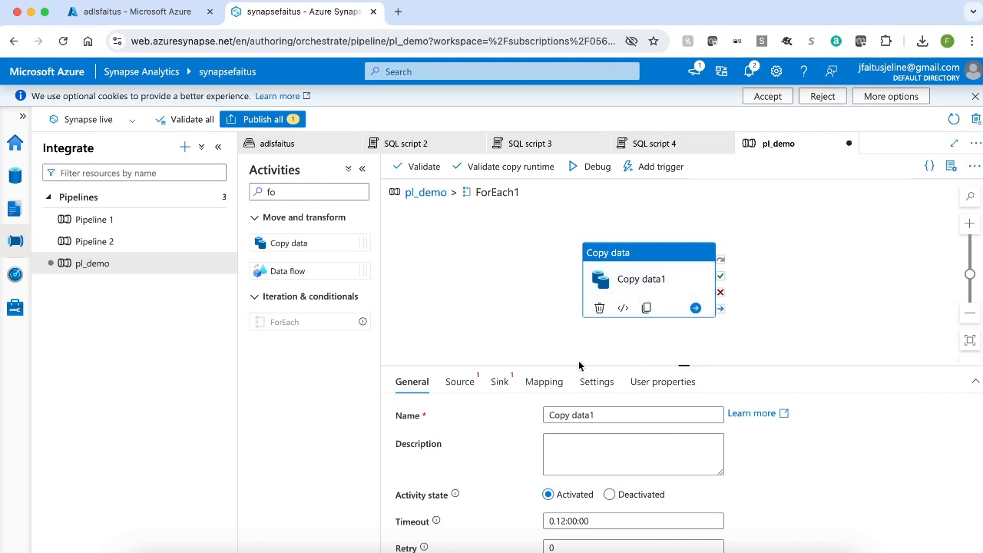
click(458, 381)
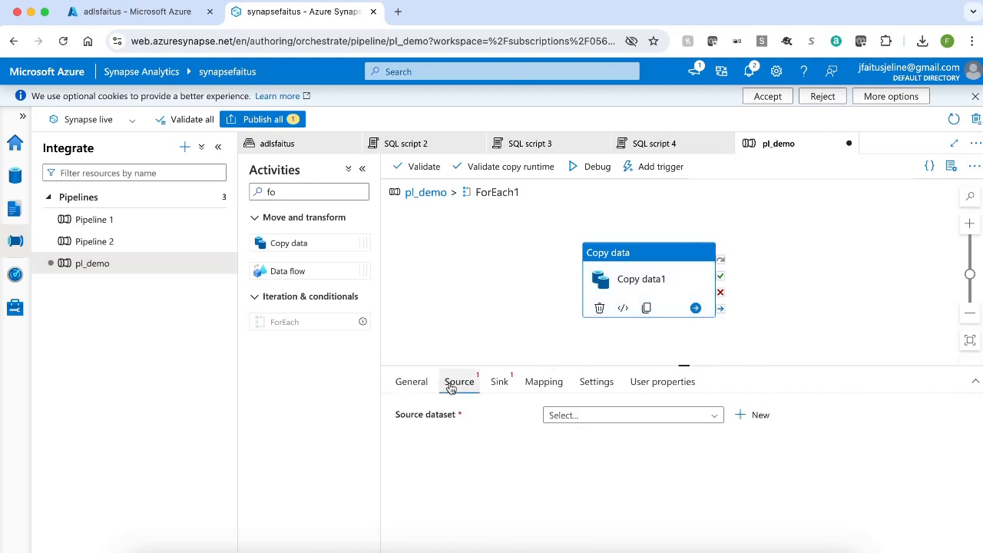
click(771, 415)
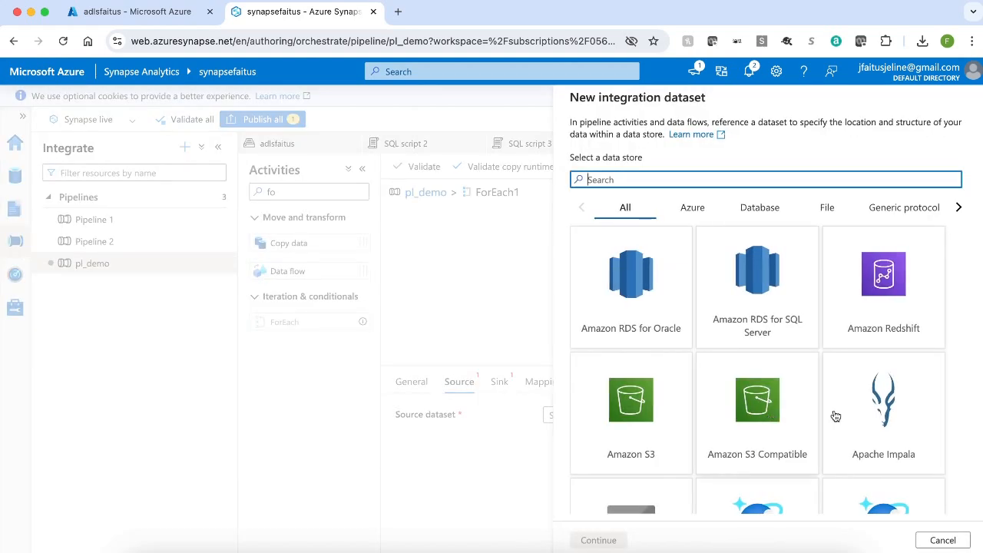
click(694, 209)
scroll(760, 388, down, 5)
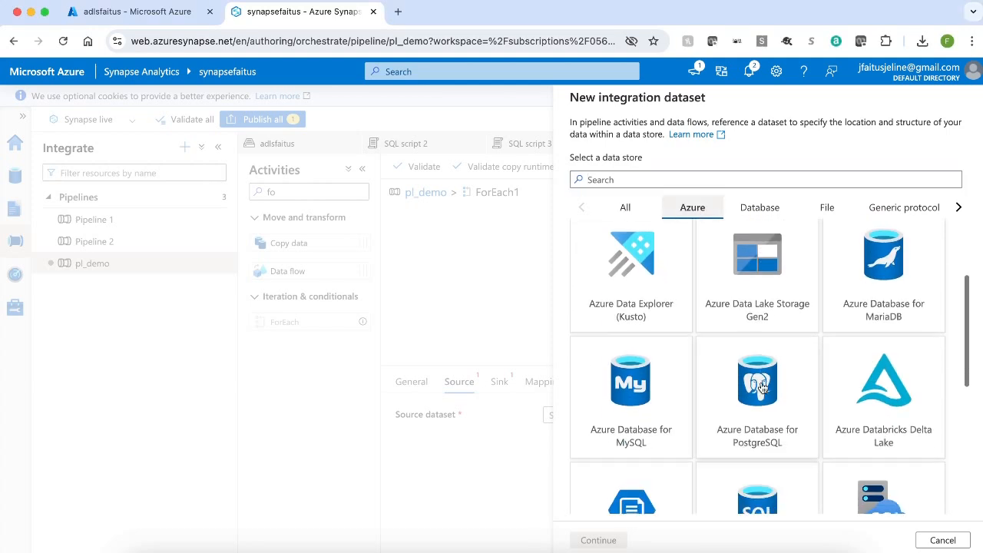
click(761, 342)
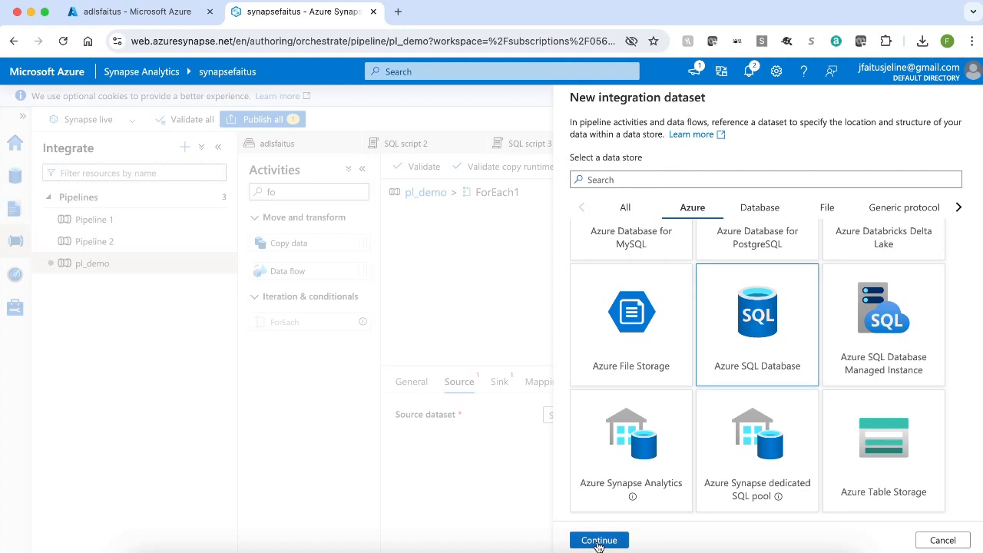
click(599, 541)
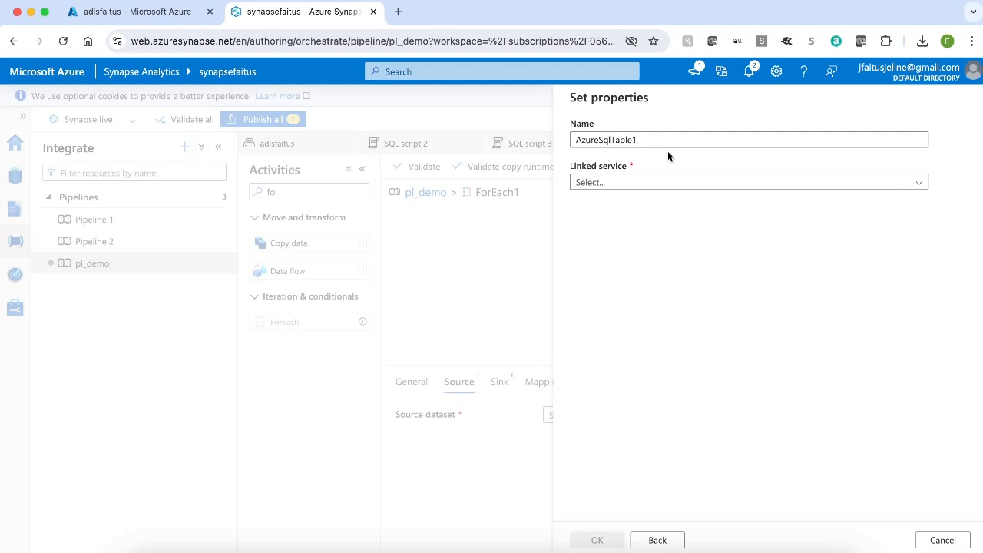
Name the new source dataset ds_source_db_demo.
double_click(606, 139)
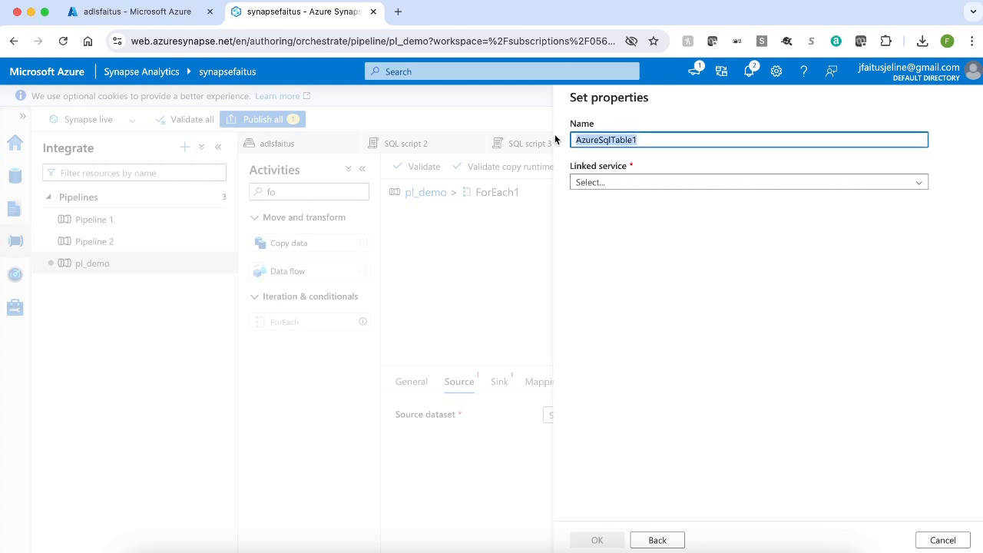
text(ds_s)
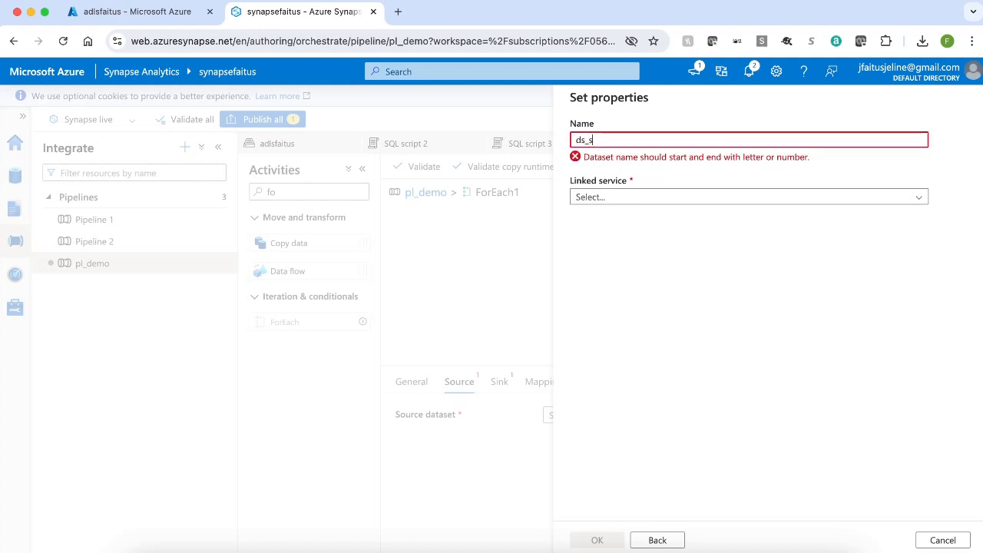
text(ource_db_d)
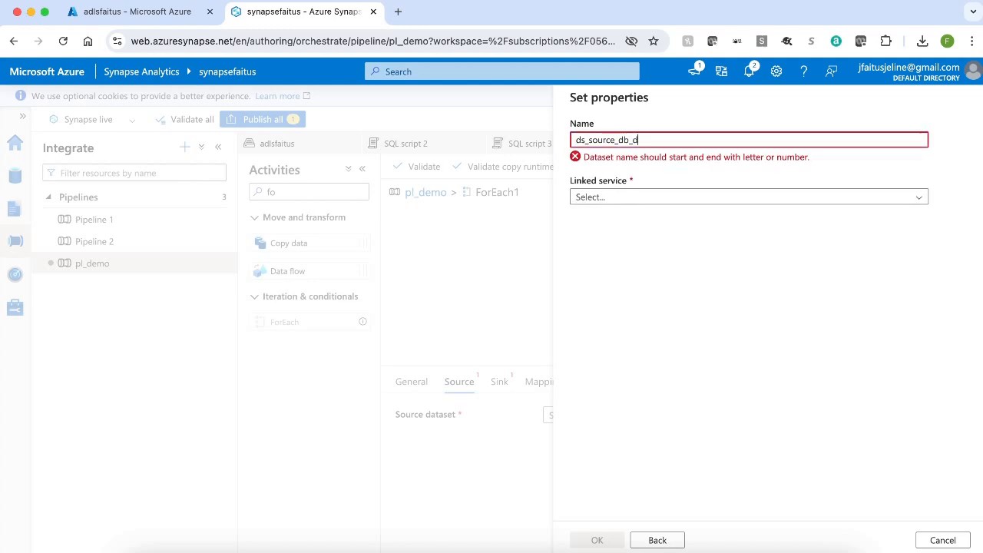
text(emo)
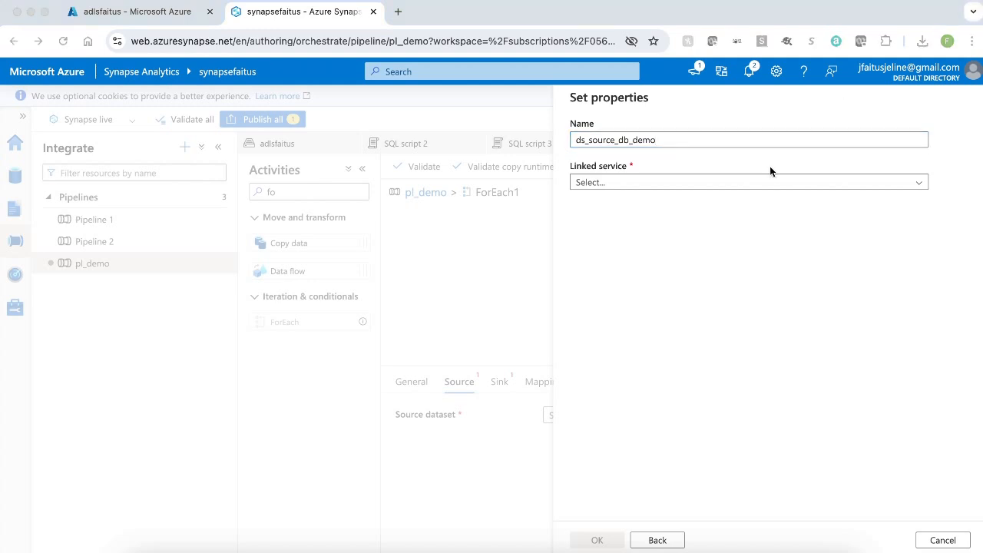
Start a new linked service for the dataset and name it ls_source_db_demo.
click(759, 182)
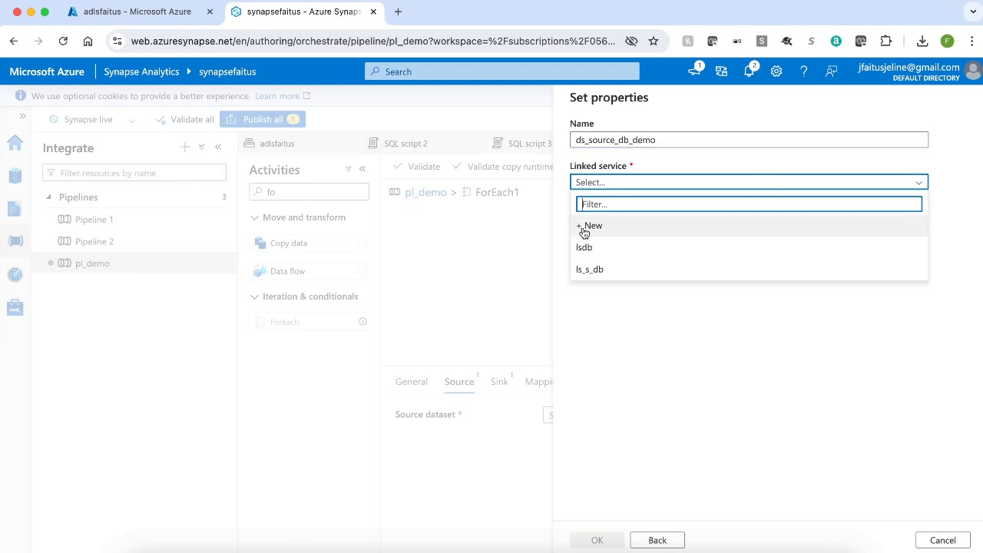
click(596, 224)
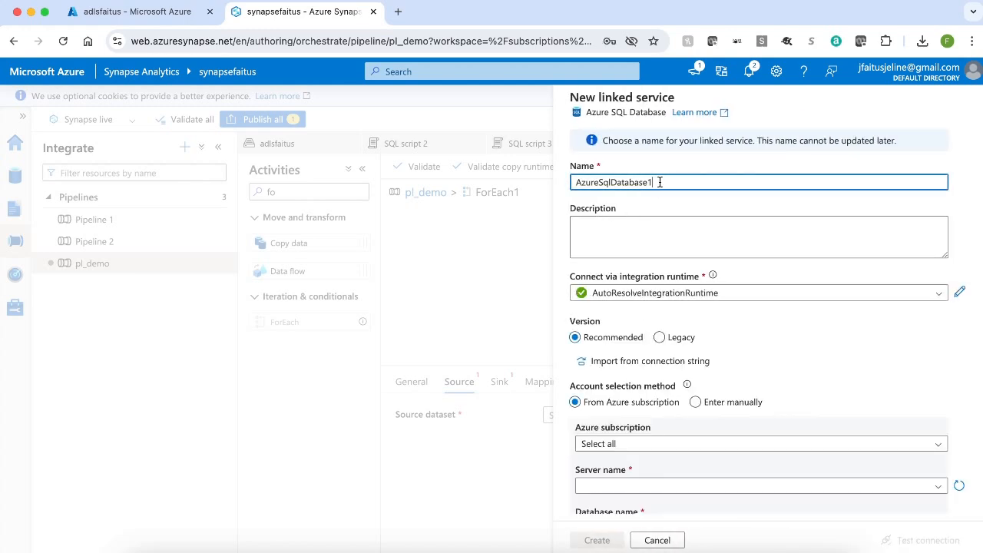
drag(665, 182, 520, 181)
text(ls_source_db_demo)
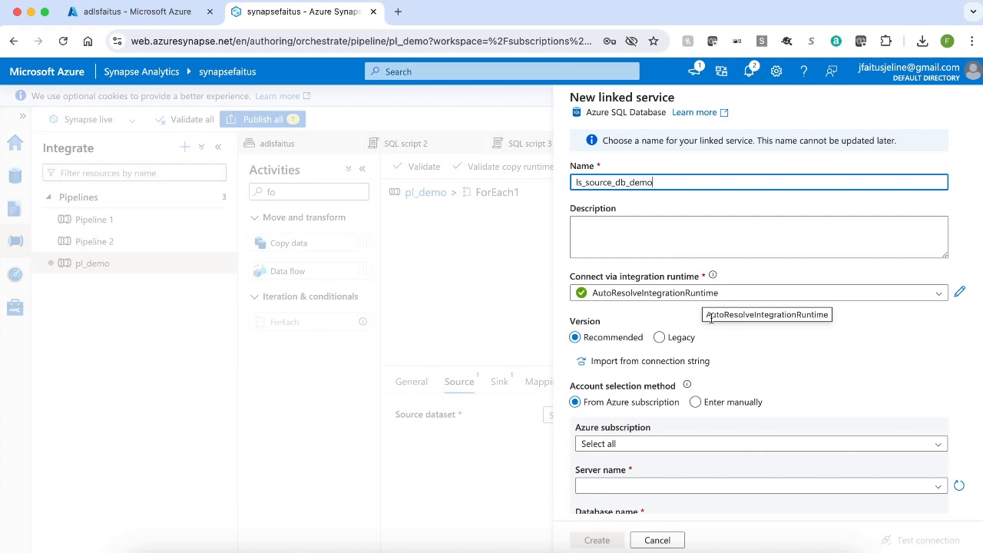
Point the linked service to Azure subscription 1, server synapsefaitus and database master.
click(663, 443)
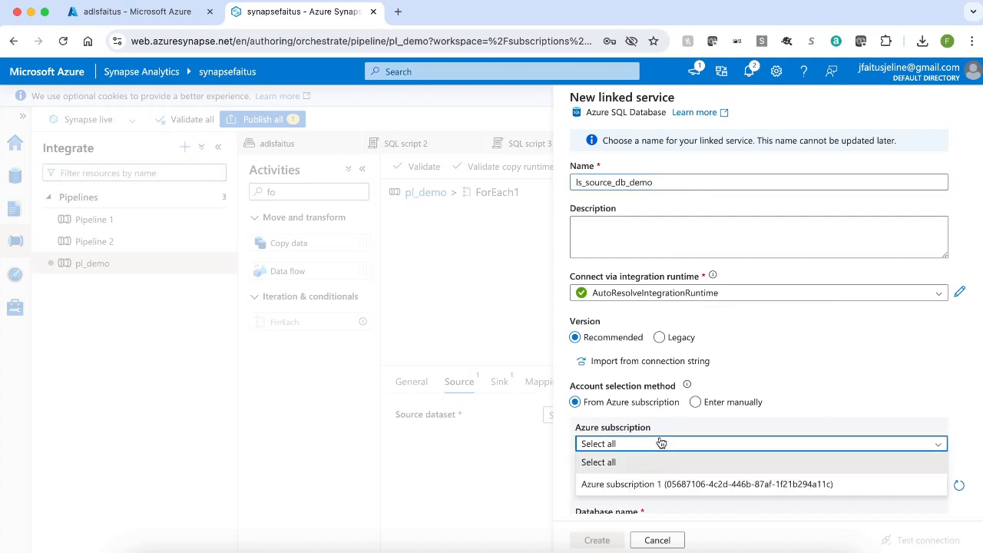
click(645, 485)
scroll(694, 469, down, 3)
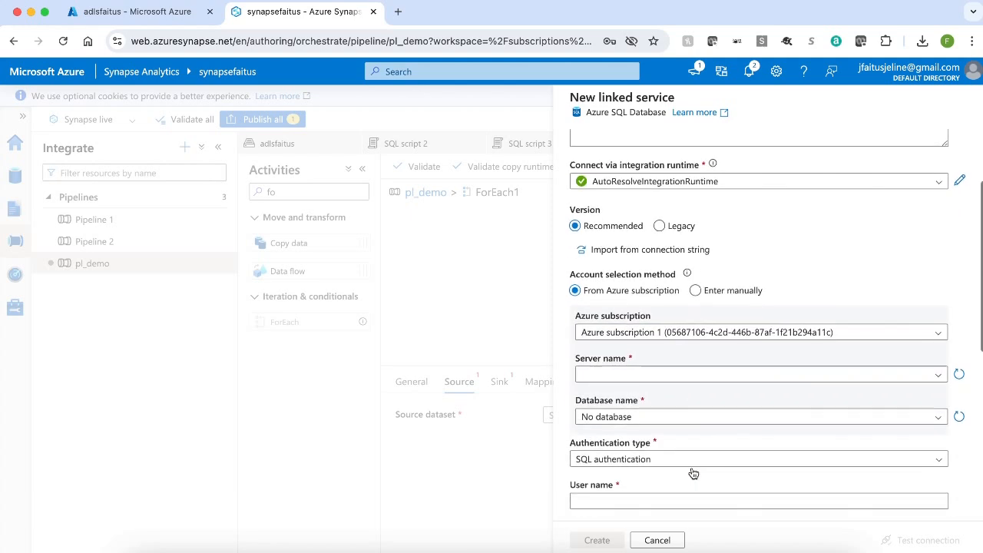
click(658, 366)
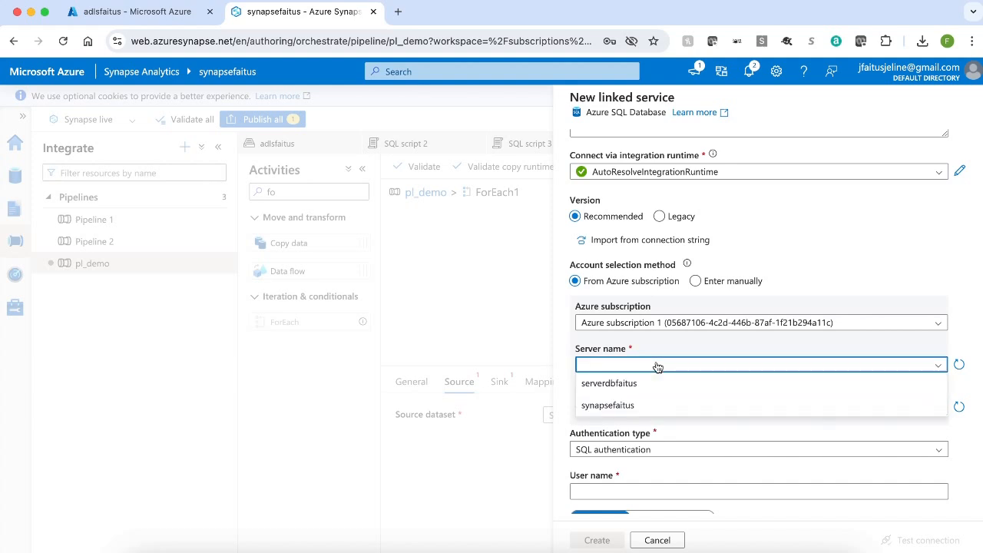
click(630, 406)
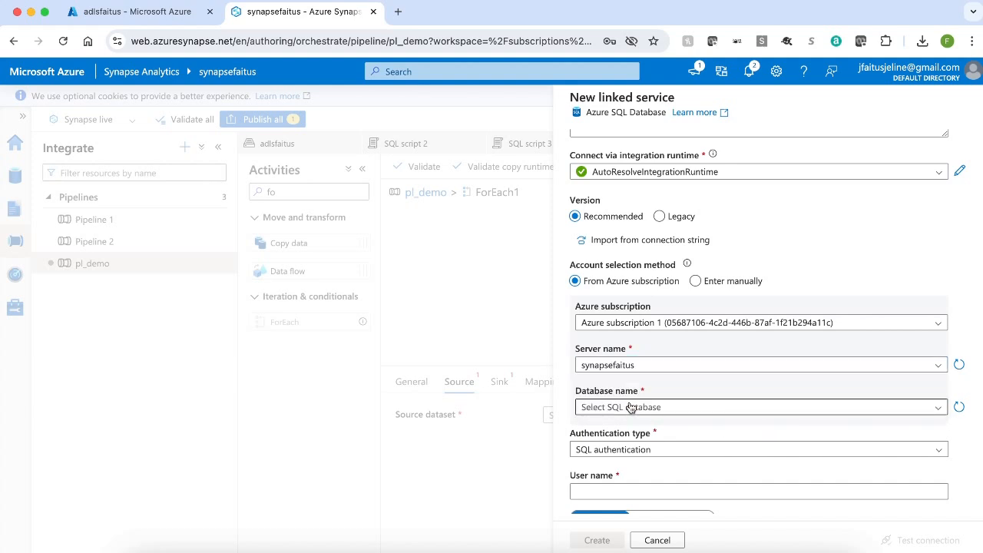
click(630, 407)
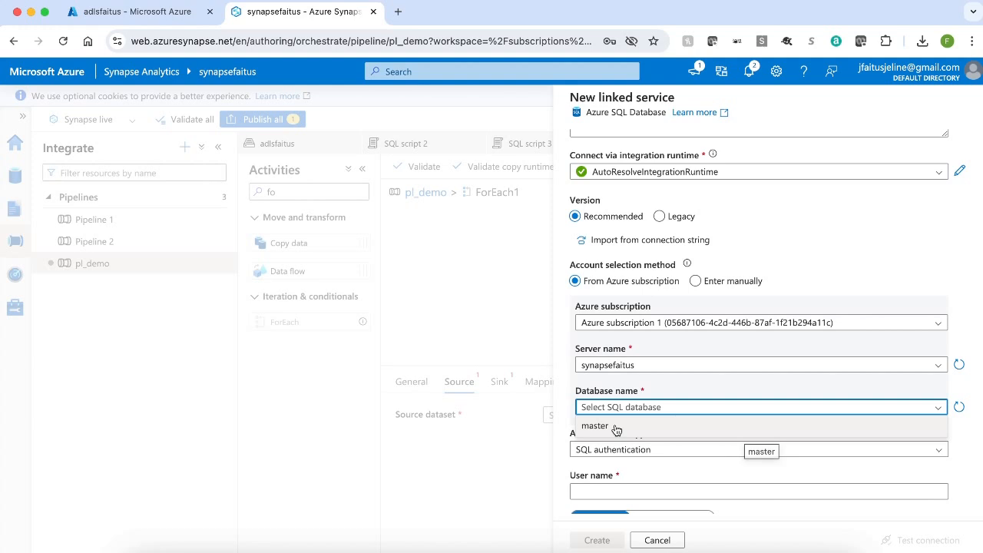
click(616, 428)
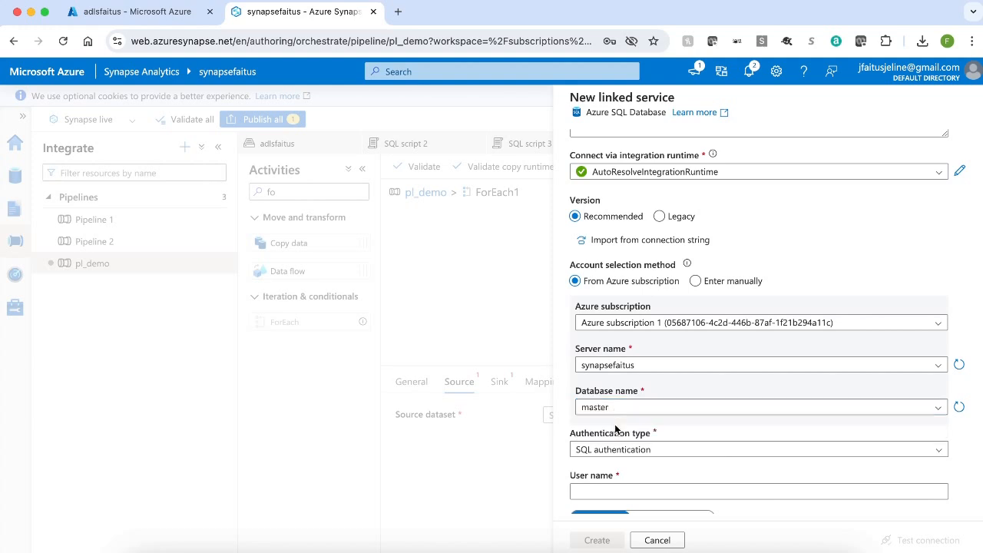
Enter the SQL user name, fill in the saved account password and test the linked service's connection.
scroll(615, 428, down, 1)
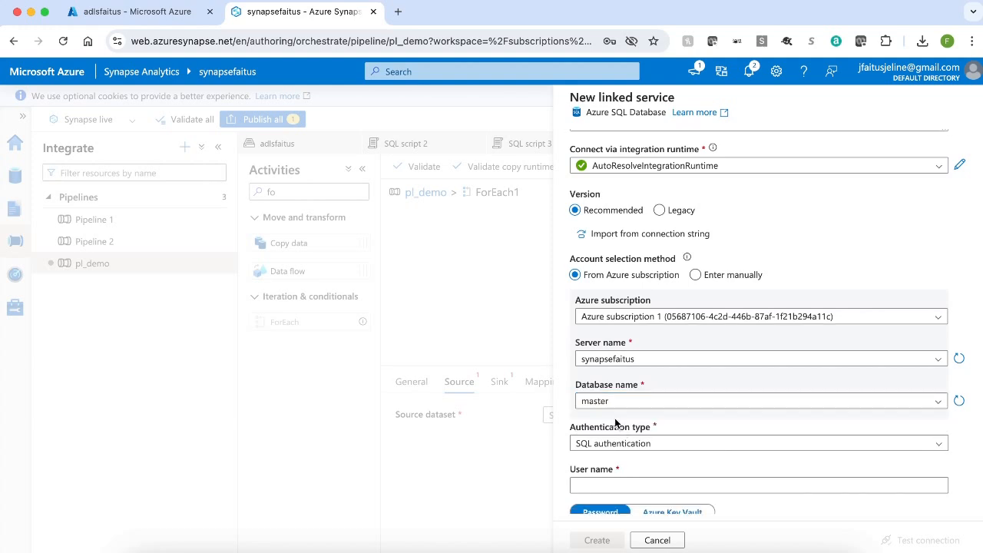
scroll(626, 459, down, 3)
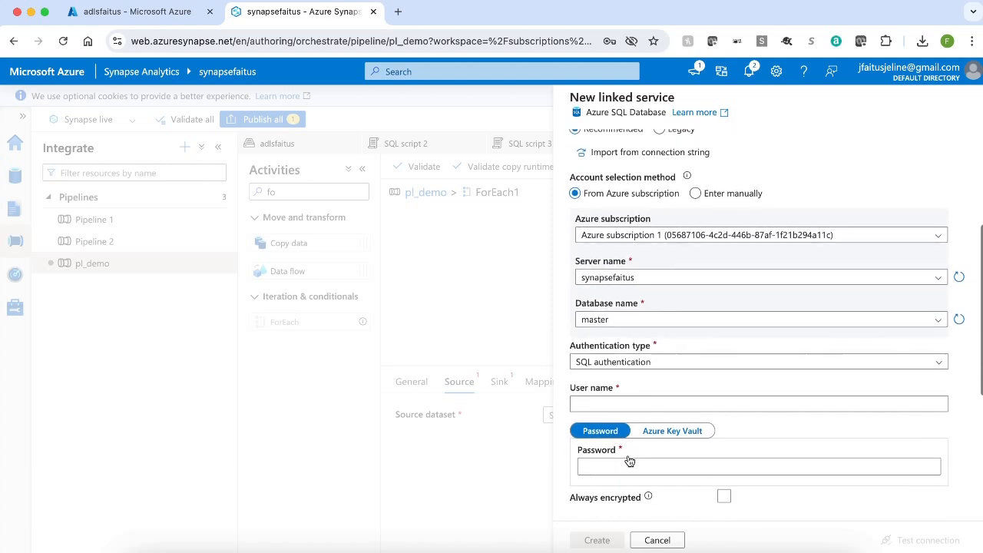
click(609, 393)
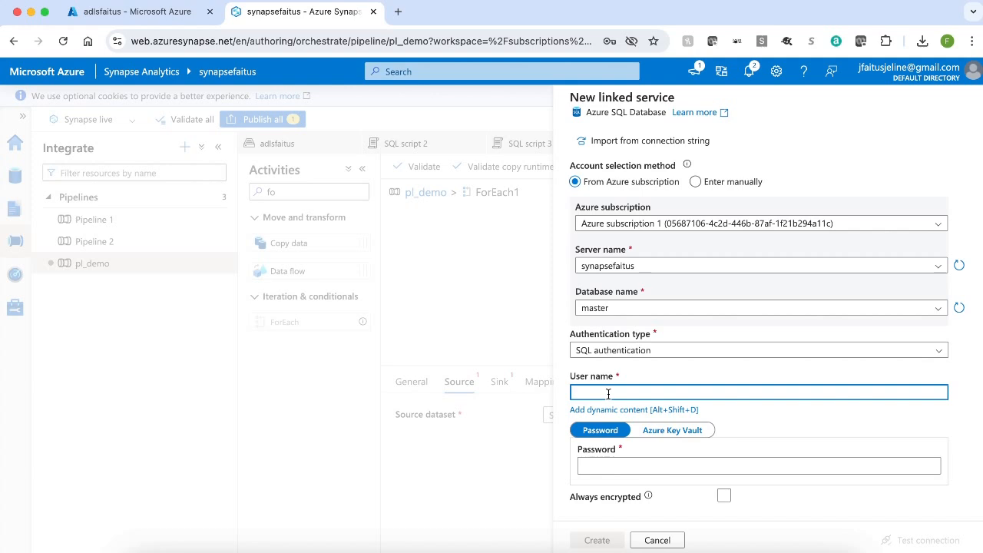
text(adminfaitus)
click(590, 465)
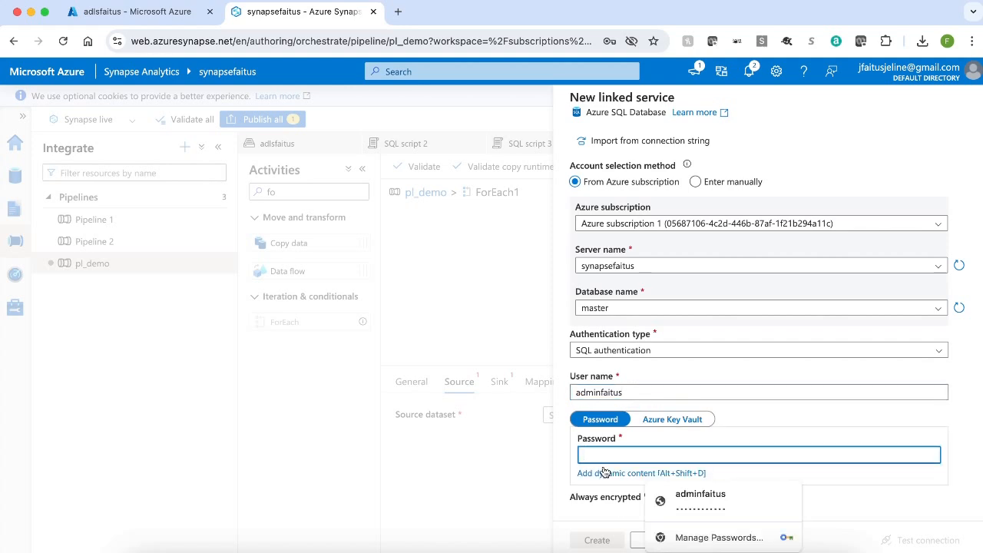
click(702, 500)
scroll(703, 504, down, 1)
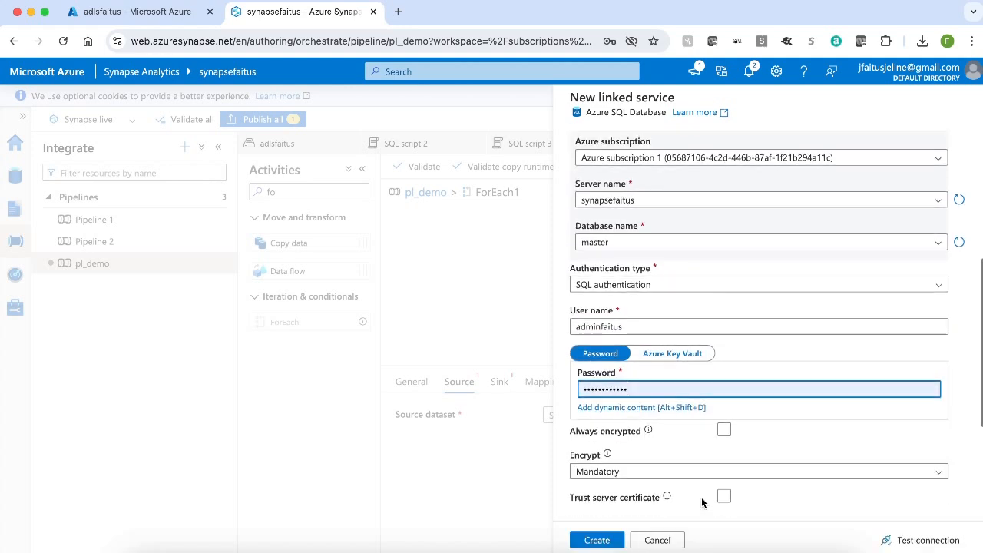
click(925, 537)
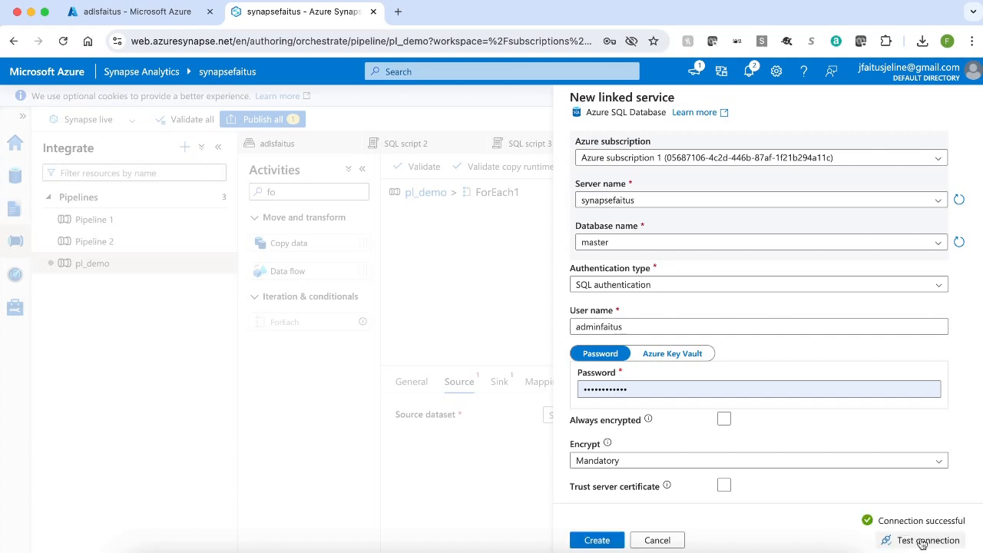
Create the linked service, select the table dbo.sysdac_instances for the ds_source_db_demo dataset and finish creating the dataset.
click(586, 541)
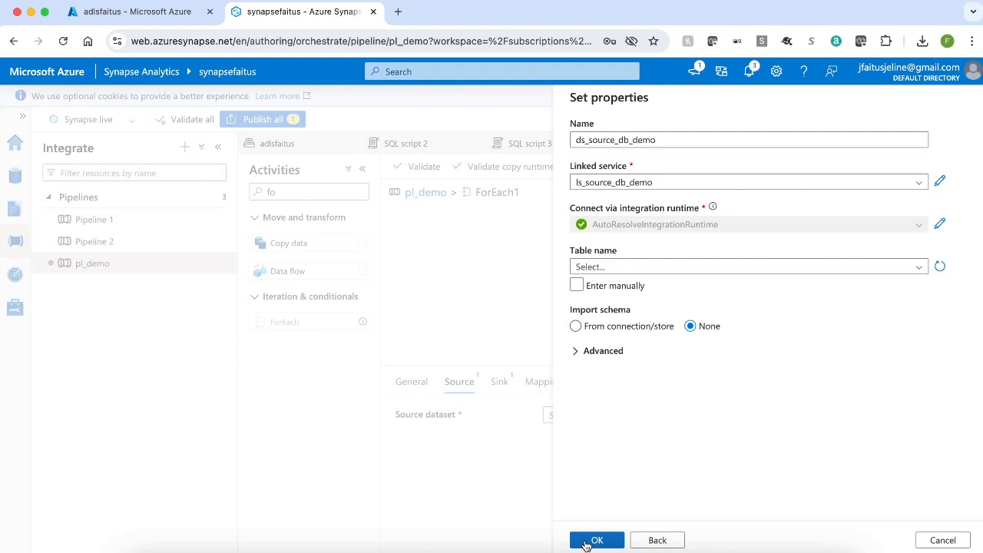
click(679, 266)
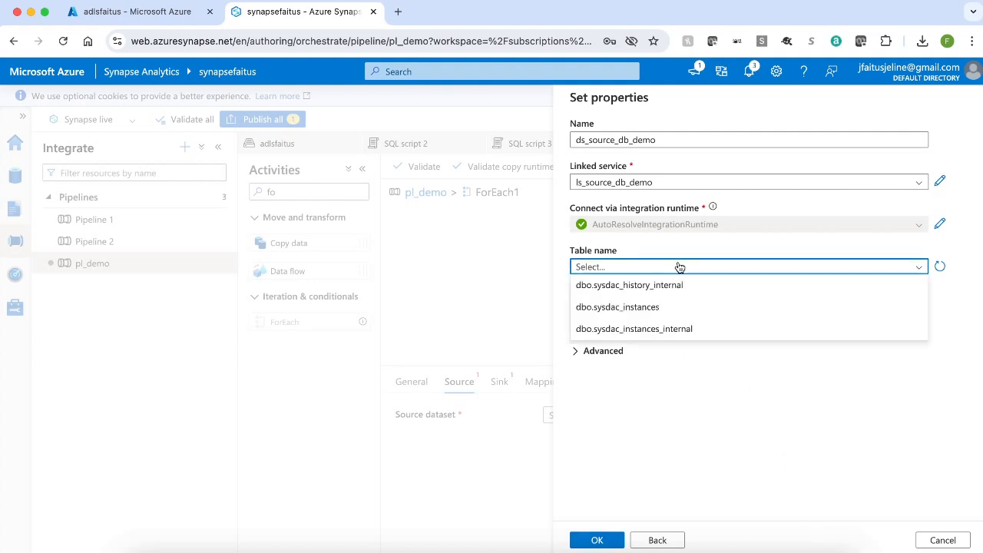
click(635, 309)
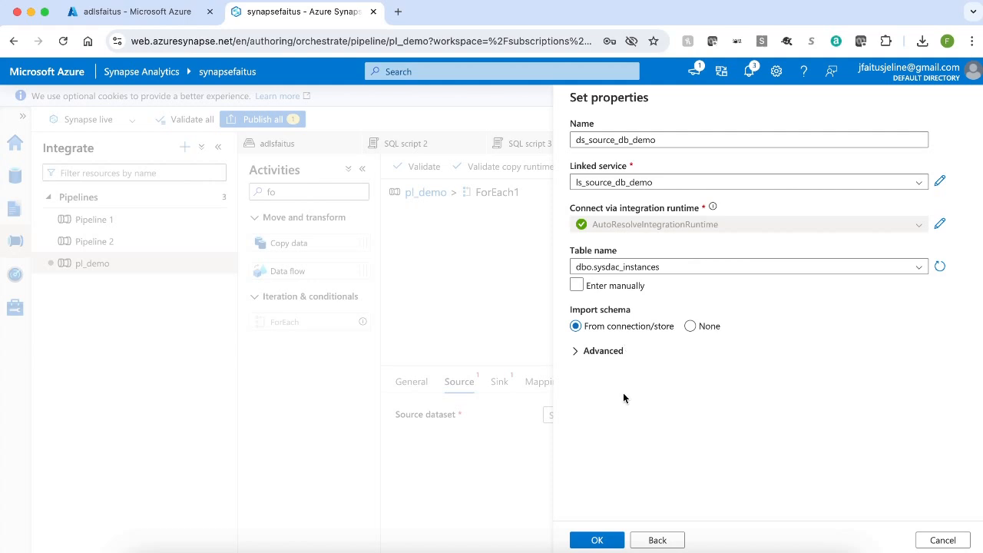
click(598, 541)
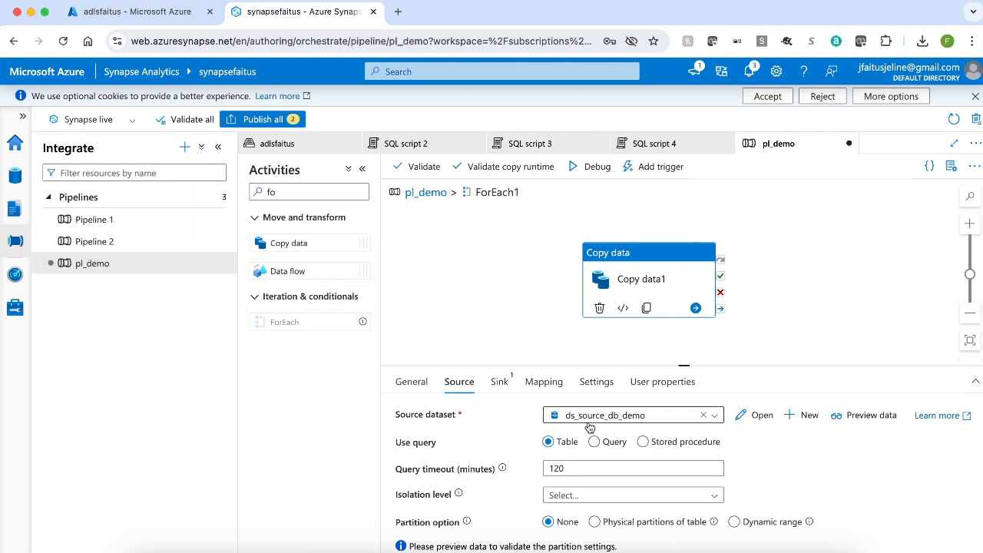
Open the ds_source_db_demo integration dataset and add a String parameter named ptablename.
click(14, 175)
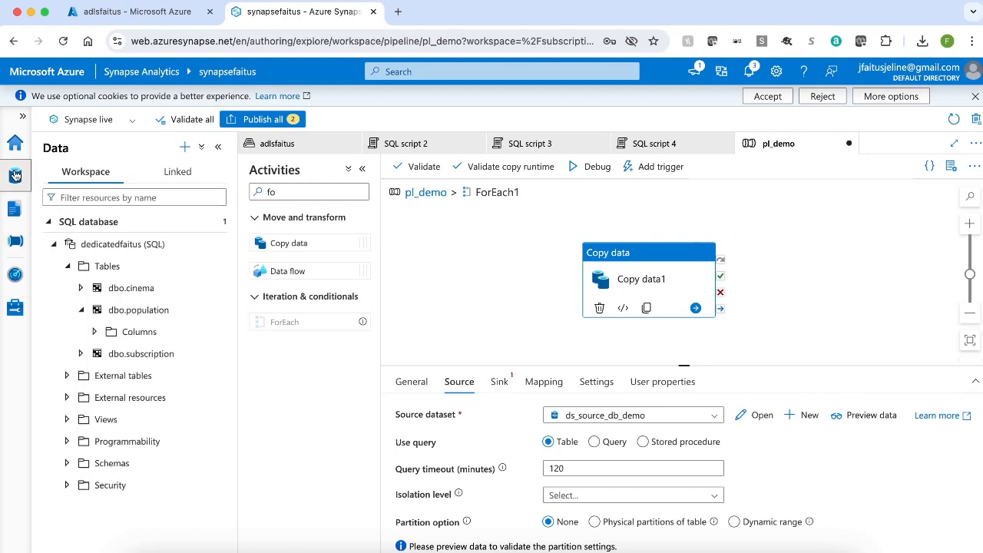
click(173, 170)
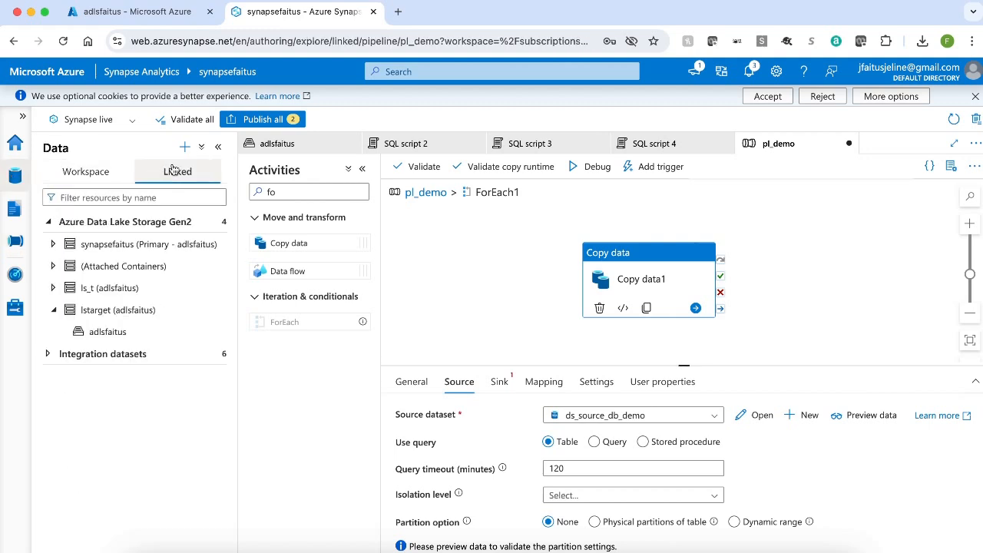
click(56, 356)
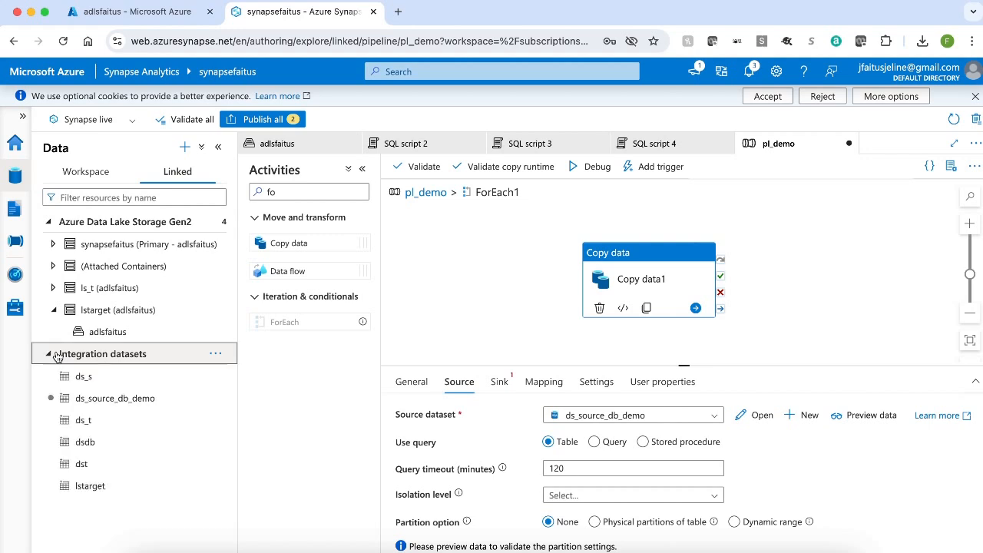
click(99, 400)
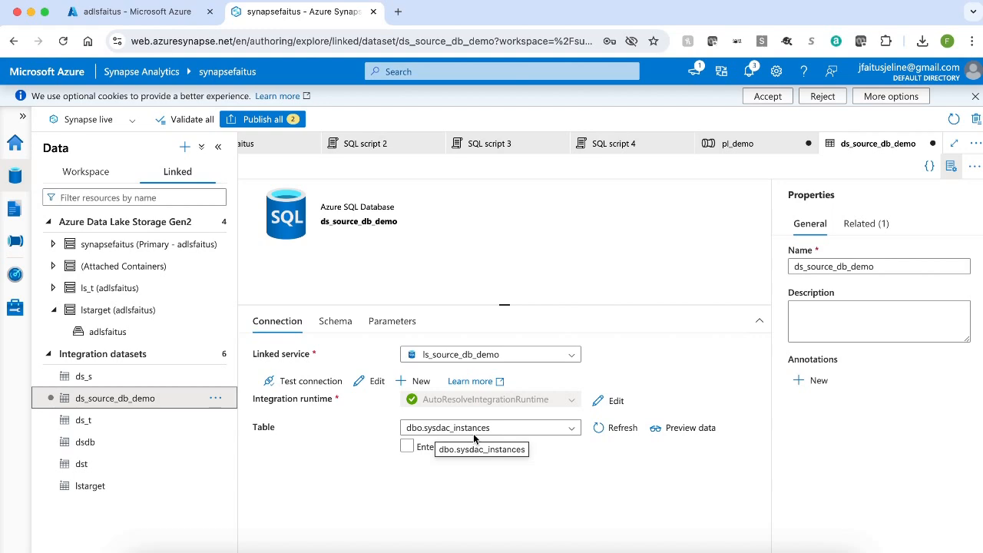
click(398, 321)
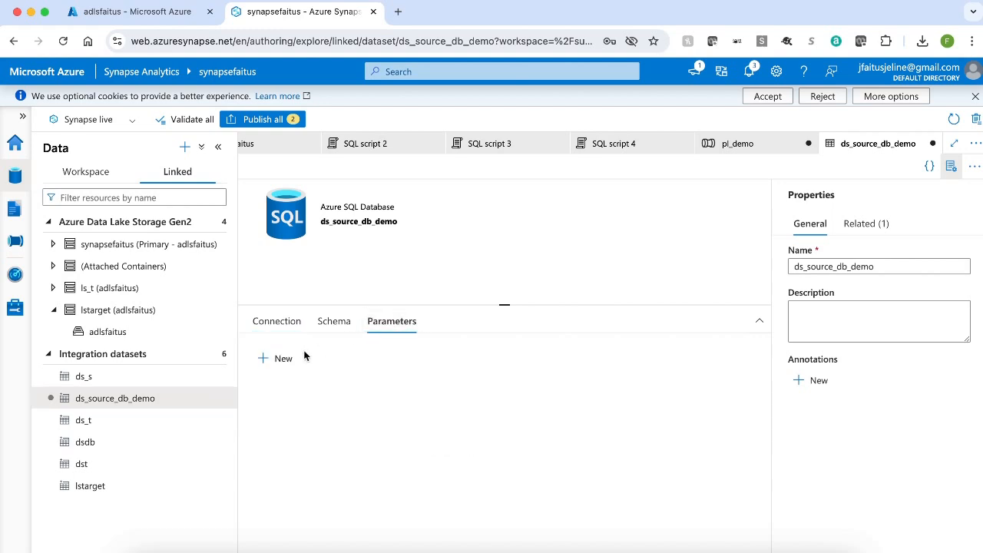
click(281, 360)
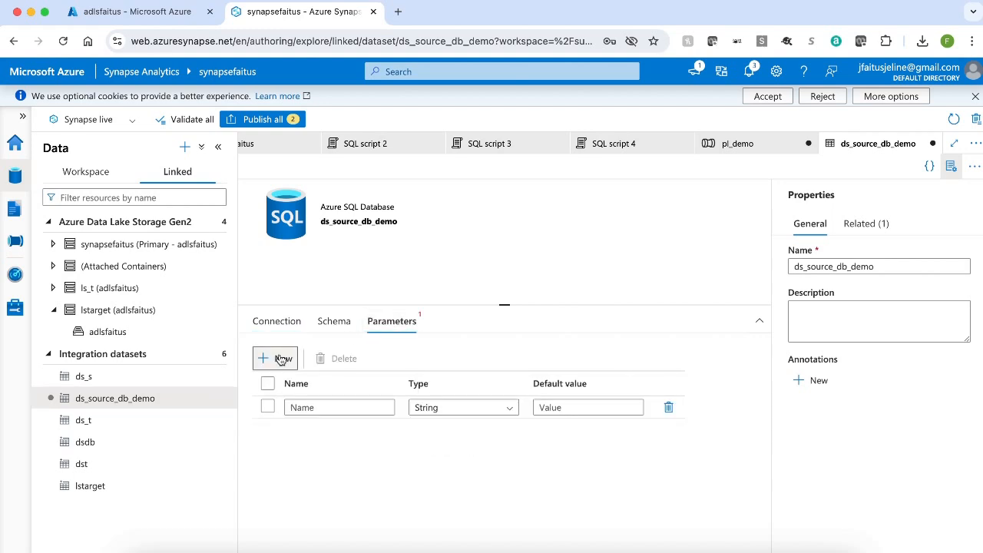
click(320, 408)
text(p)
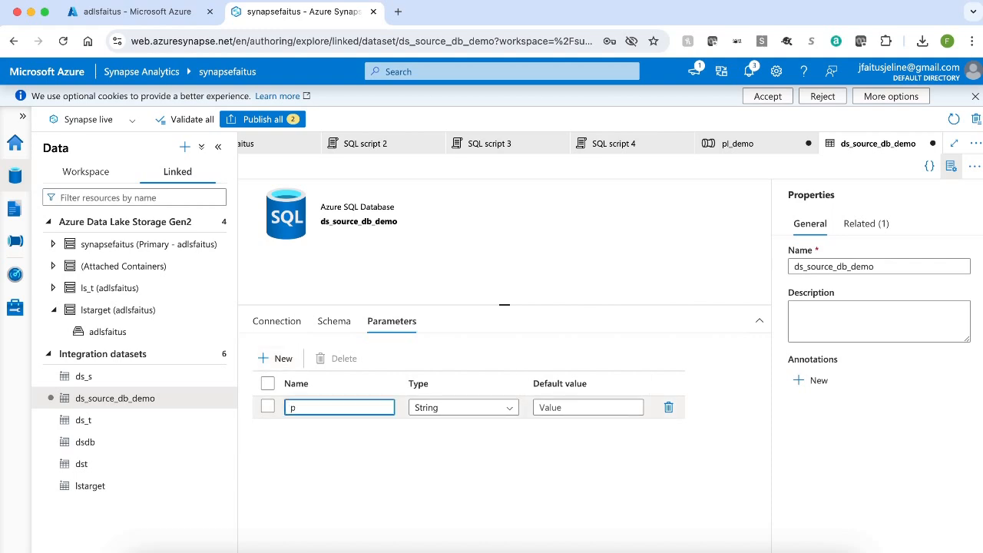
text(tablename)
click(266, 326)
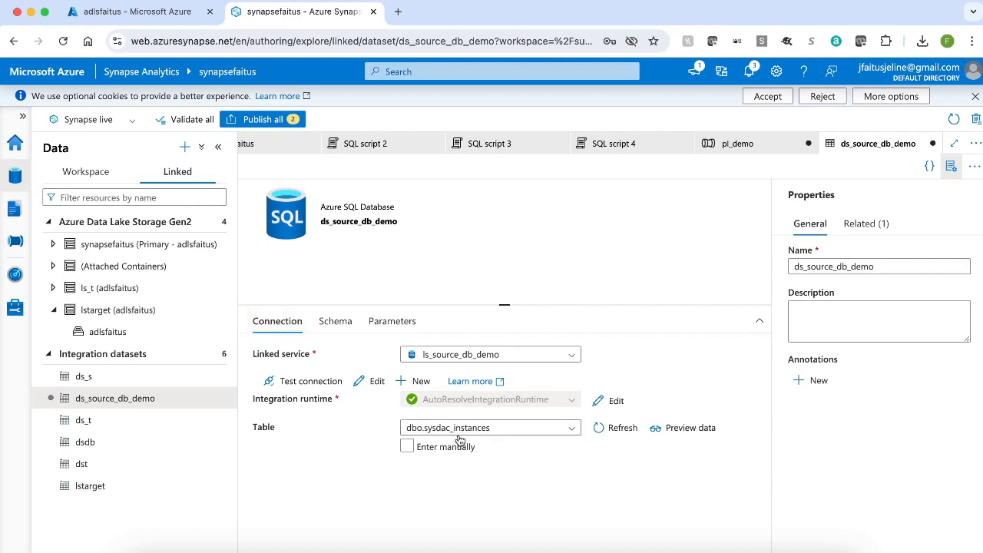
click(407, 448)
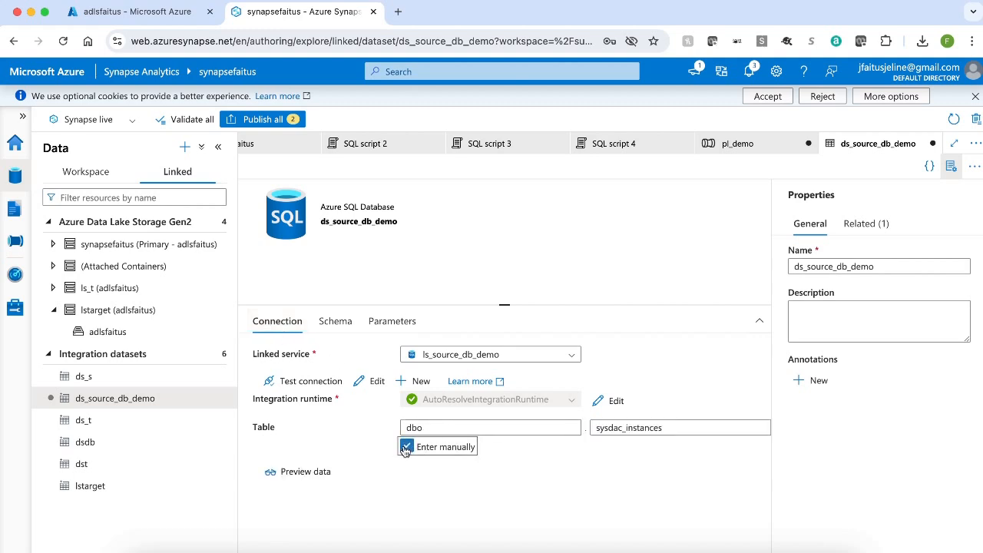
click(638, 428)
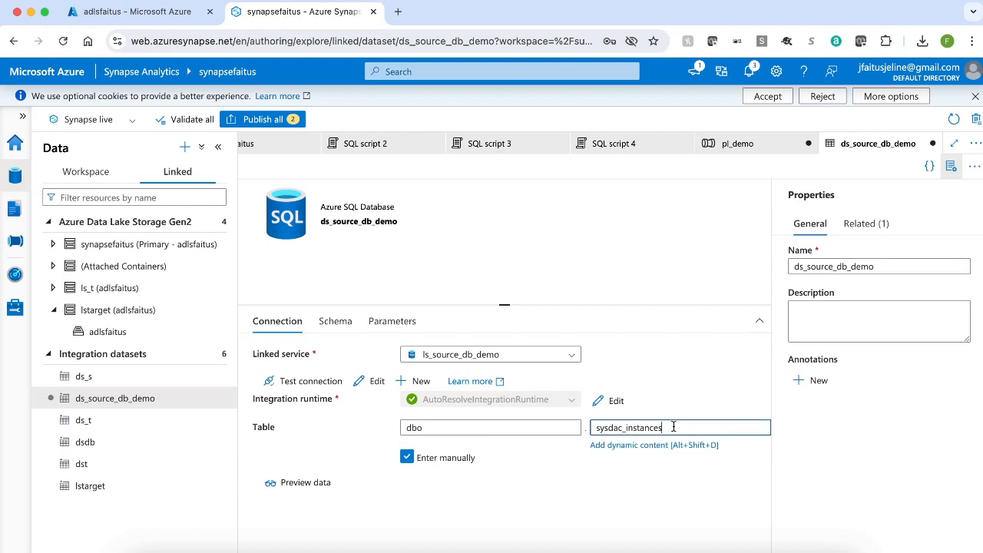
click(641, 428)
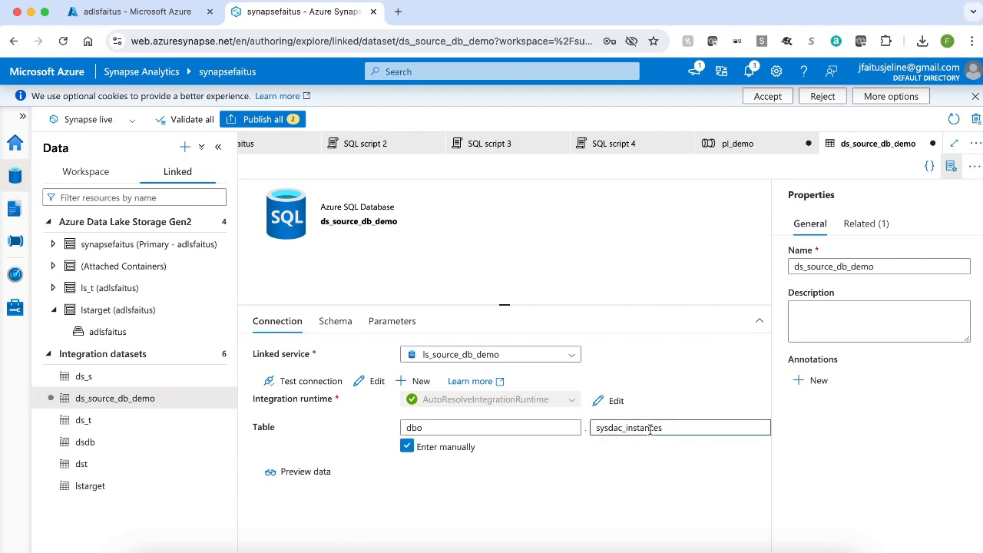
click(646, 449)
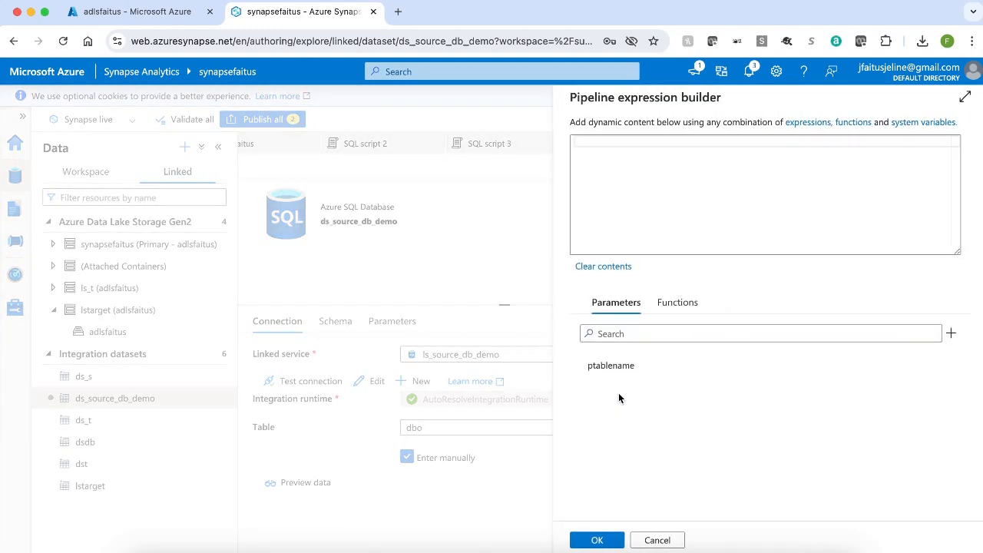
click(606, 372)
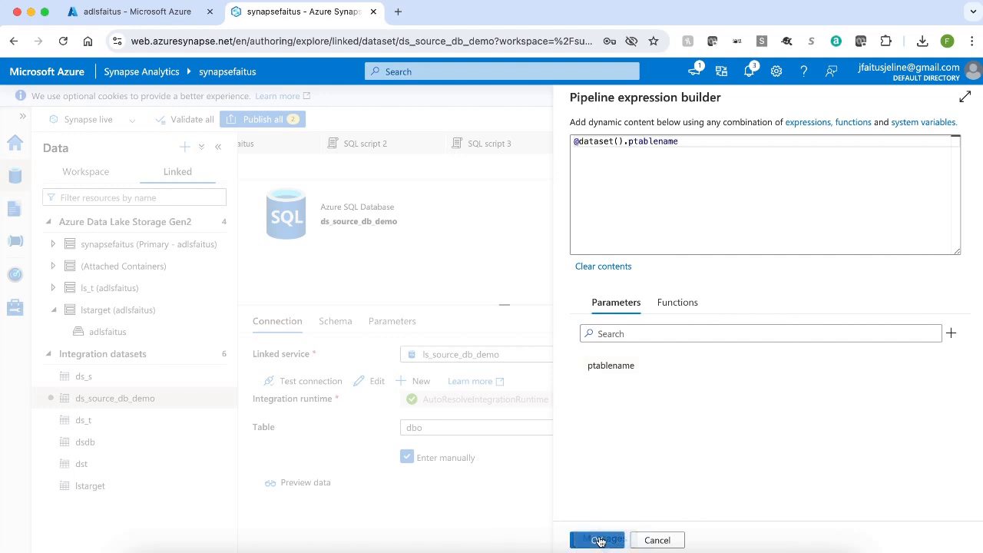
click(599, 540)
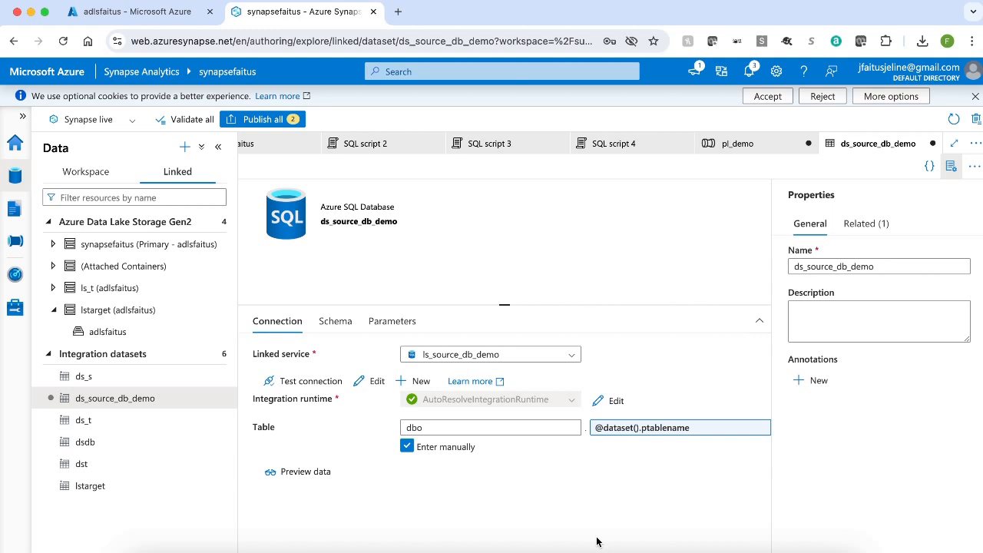
Change the database name of linked service ls_source_db_demo to dedicatedfaitus, test the connection and apply the change.
click(9, 315)
click(105, 278)
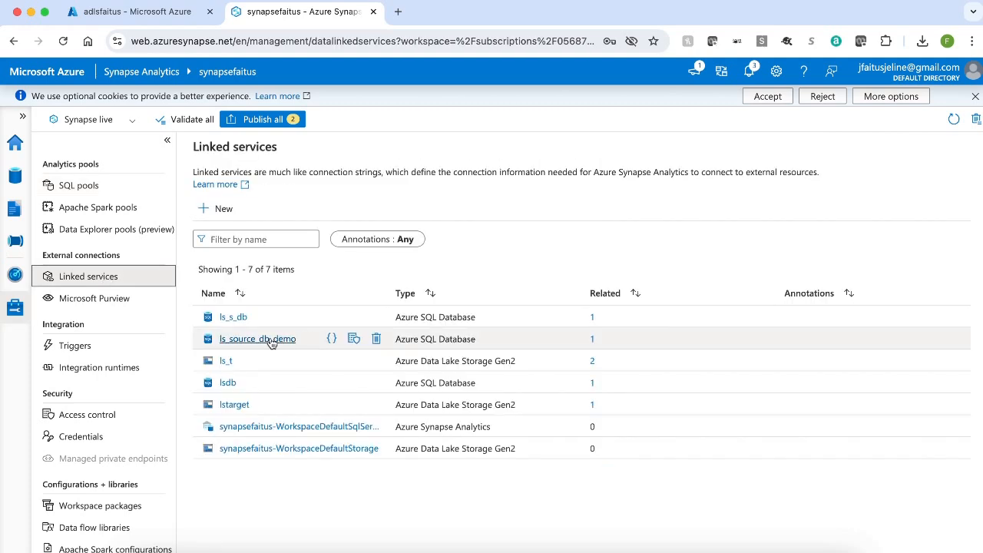
click(268, 339)
click(630, 432)
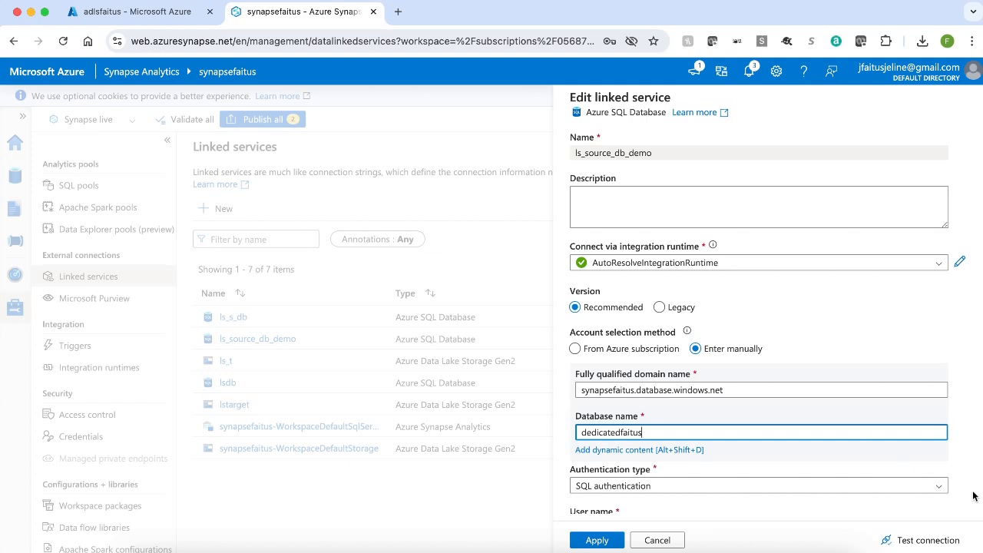
click(938, 540)
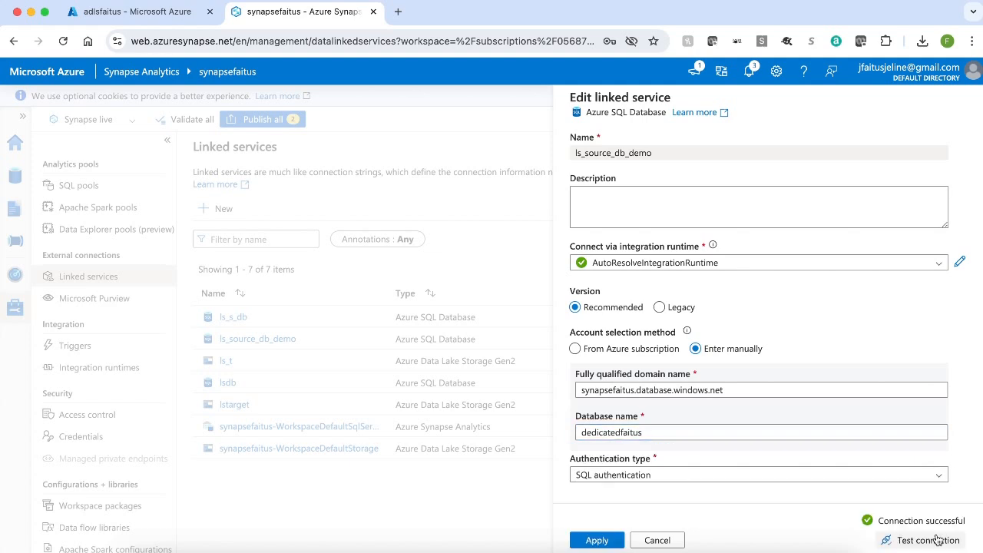
click(603, 541)
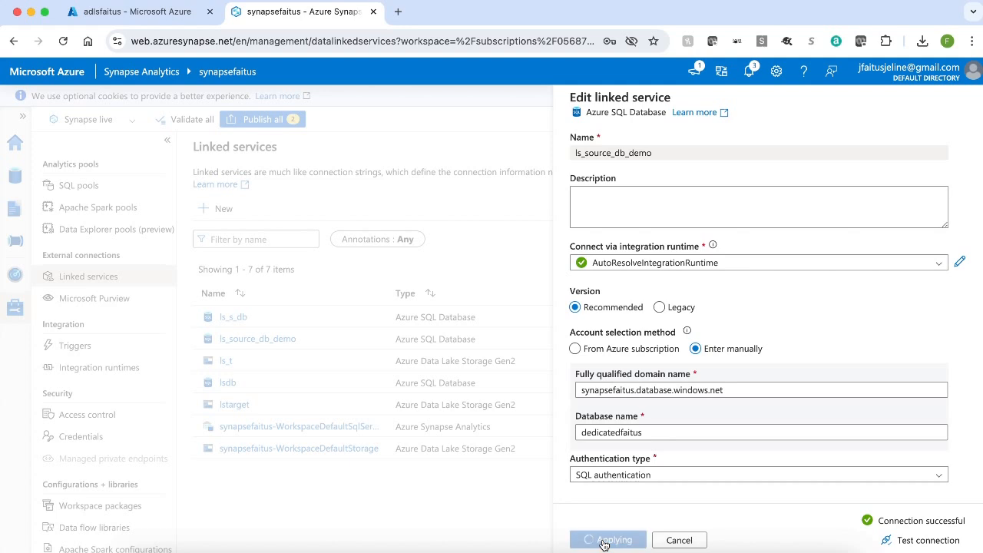
click(586, 250)
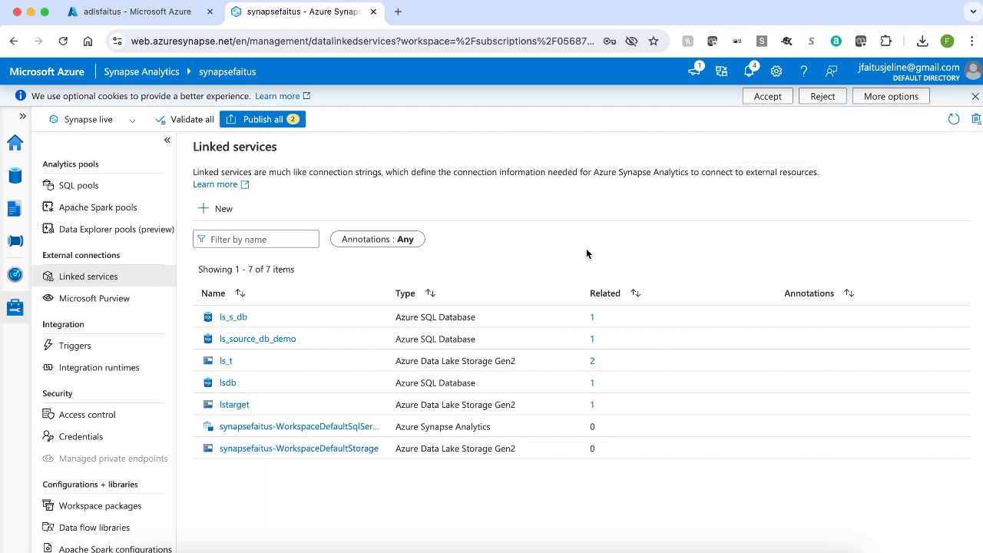
Back in pl_demo, start a new Azure Data Lake Storage Gen2 sink dataset in DelimitedText format for the Copy data1 activity.
click(16, 241)
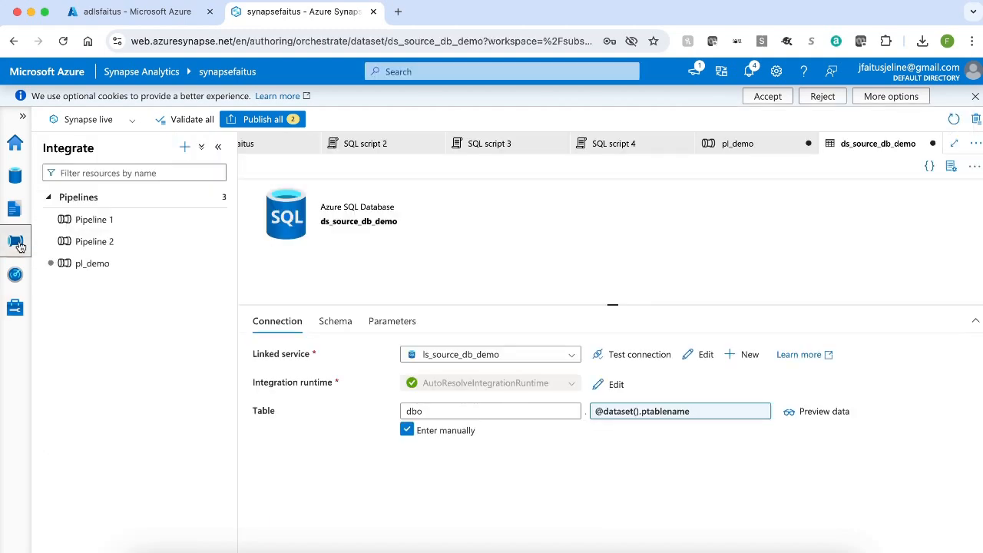
click(734, 142)
click(809, 263)
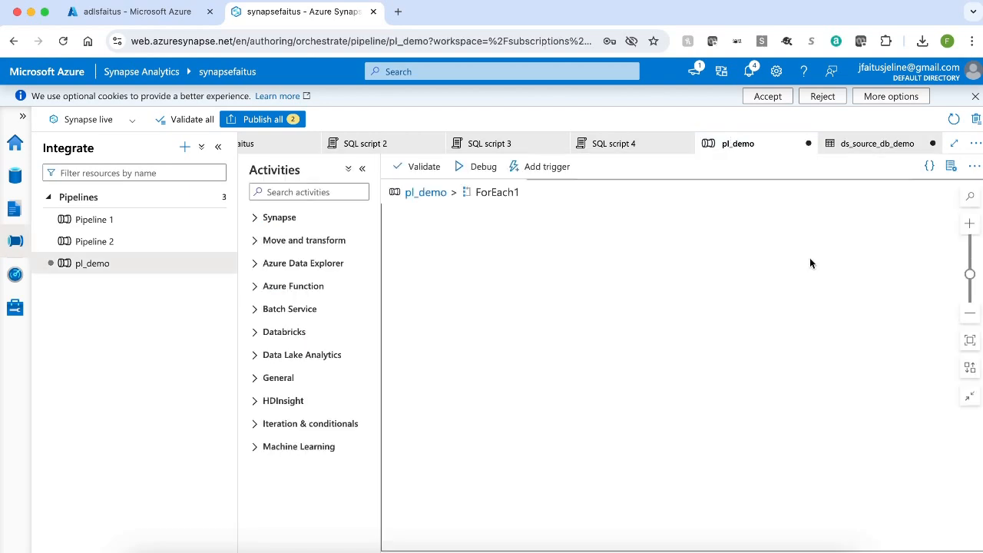
click(679, 198)
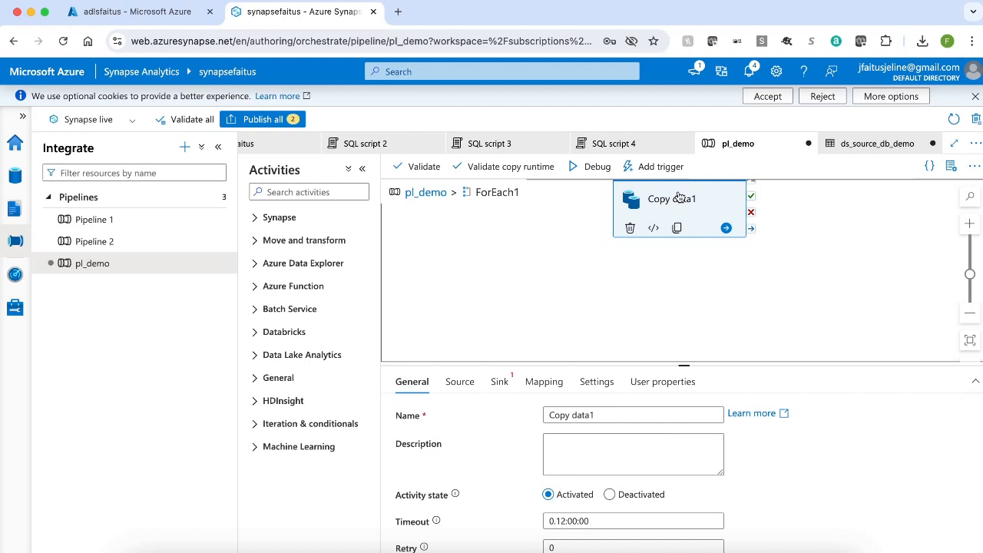
click(501, 384)
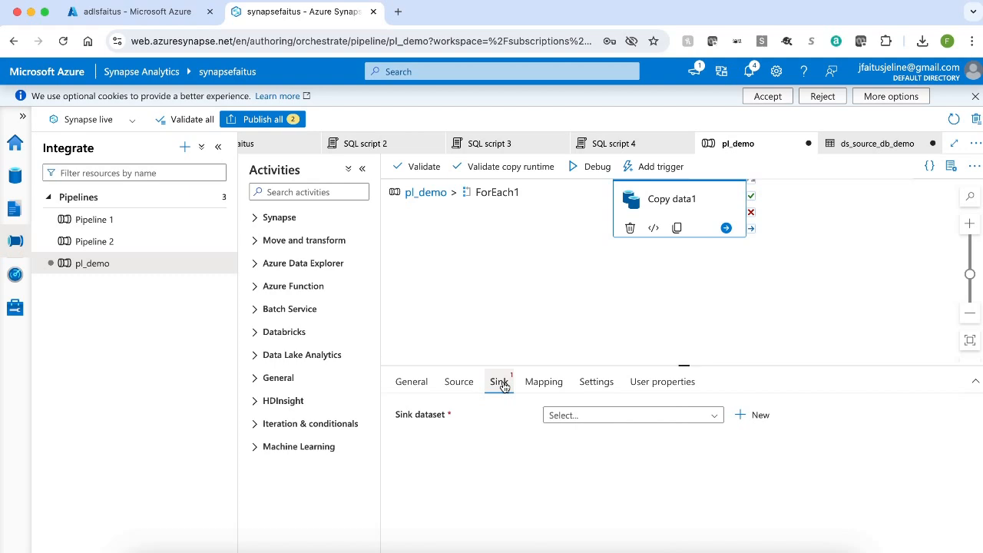
click(754, 416)
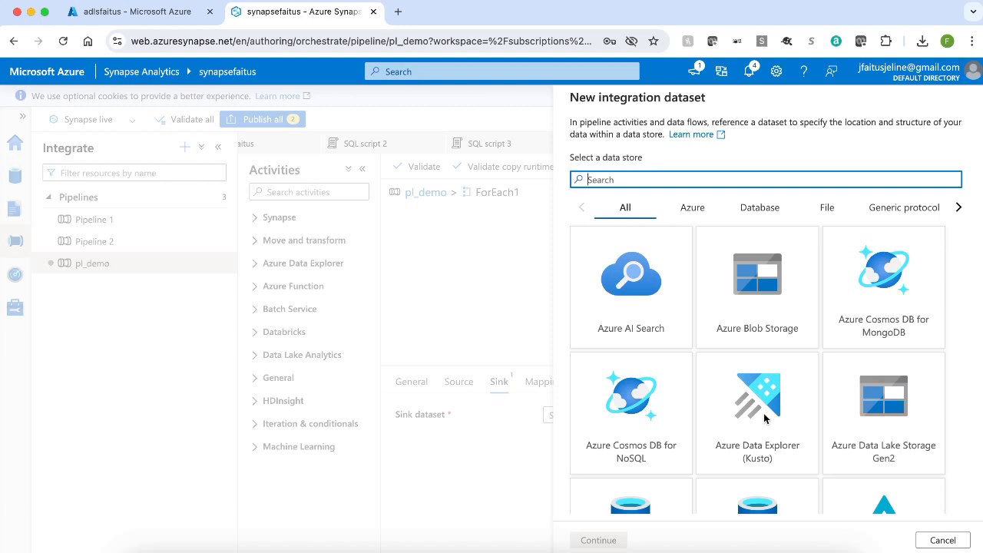
click(693, 209)
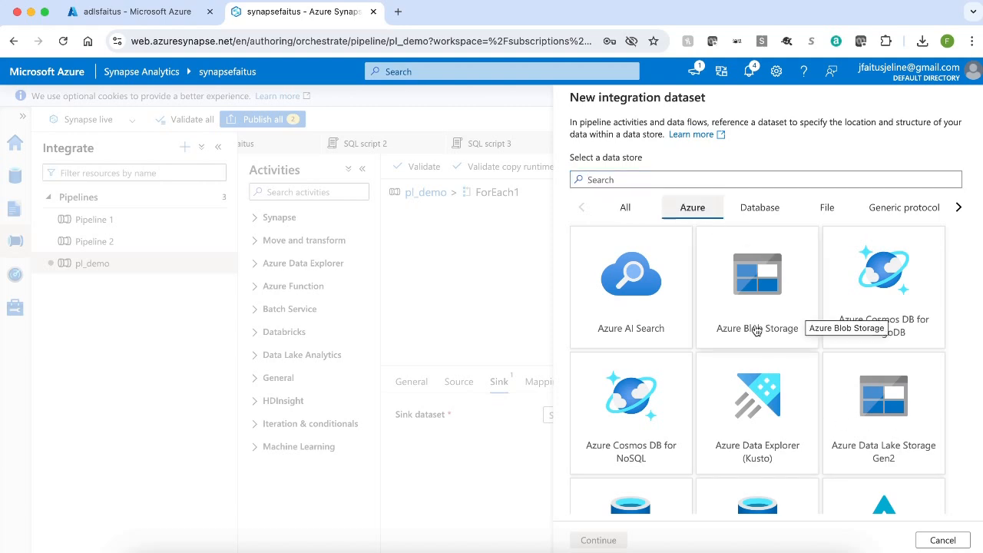
click(902, 446)
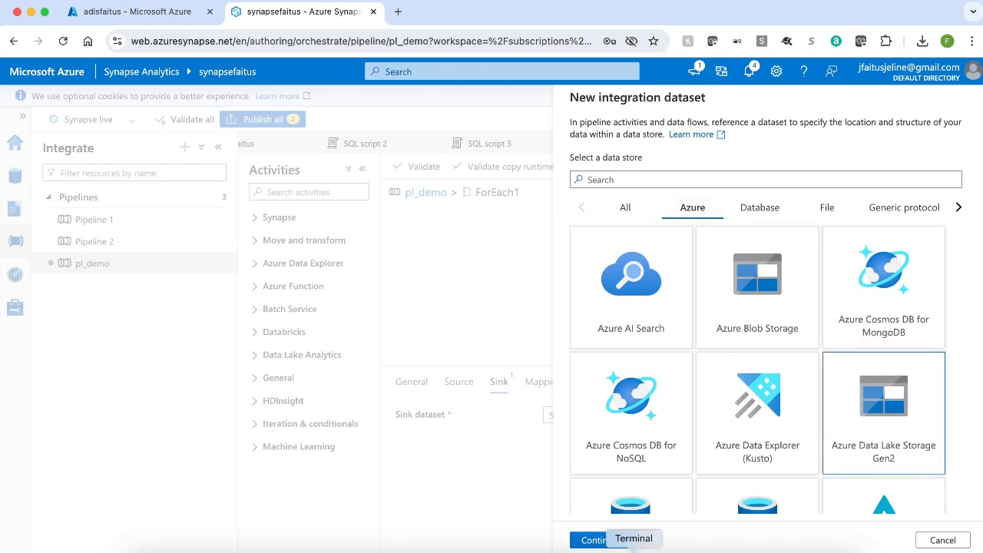
click(599, 541)
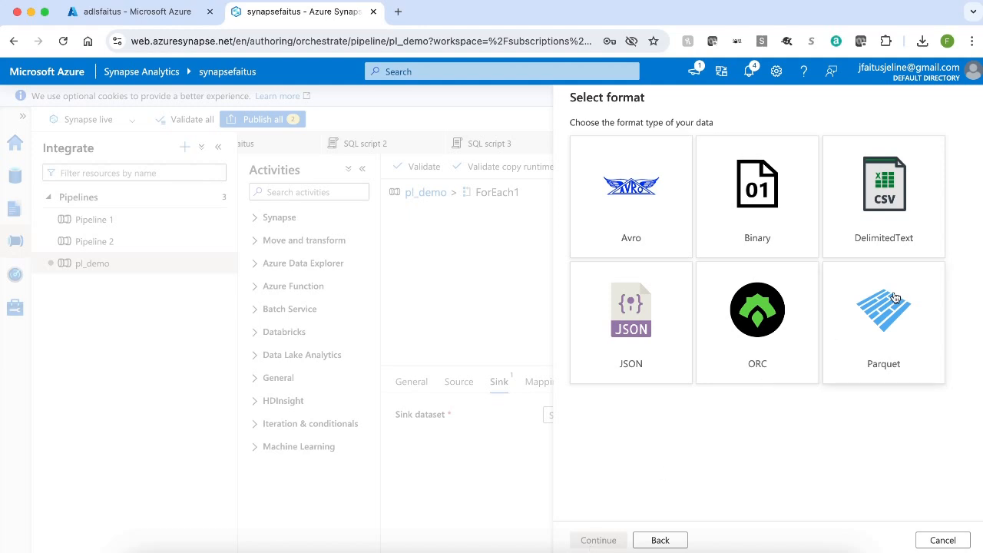
click(900, 196)
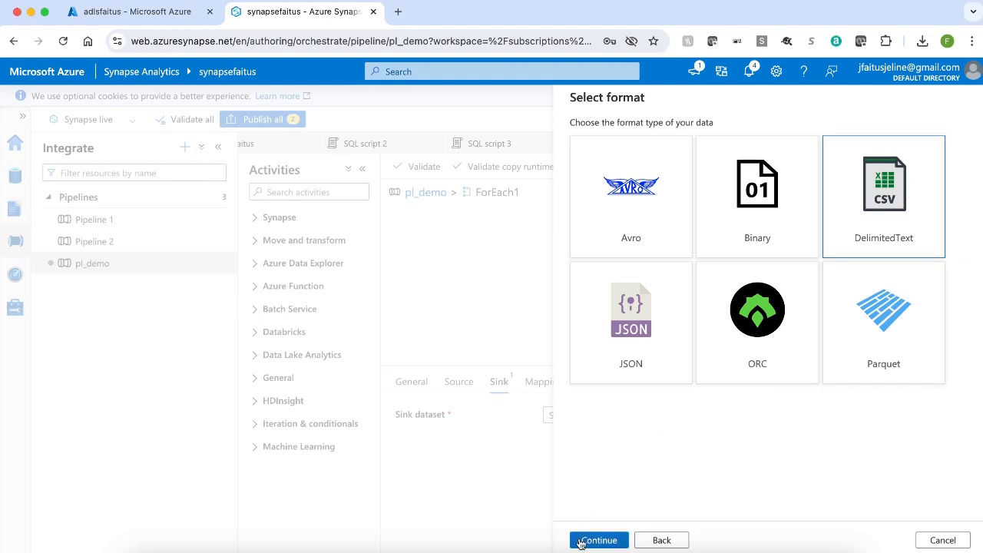
click(581, 542)
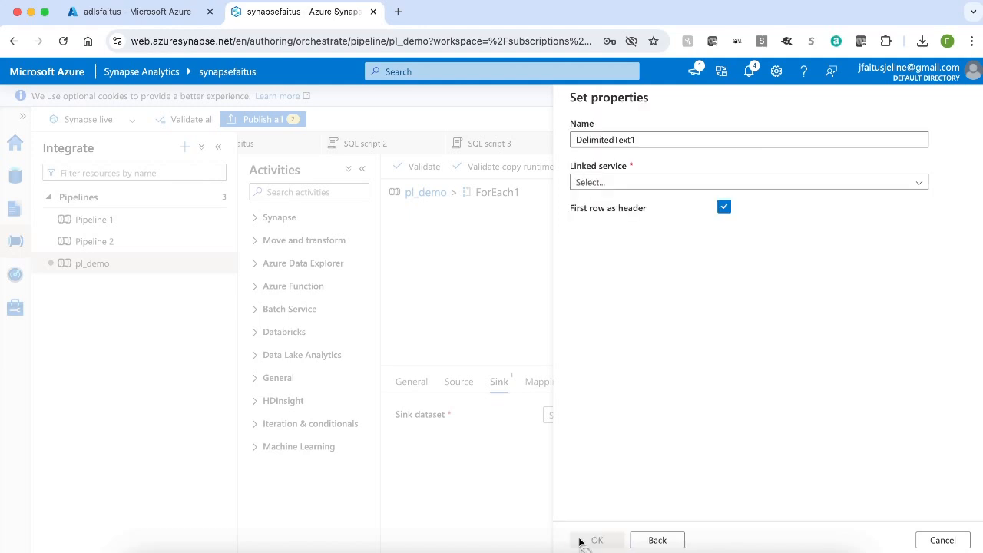
Name the new sink dataset ds_target_demo.
click(665, 139)
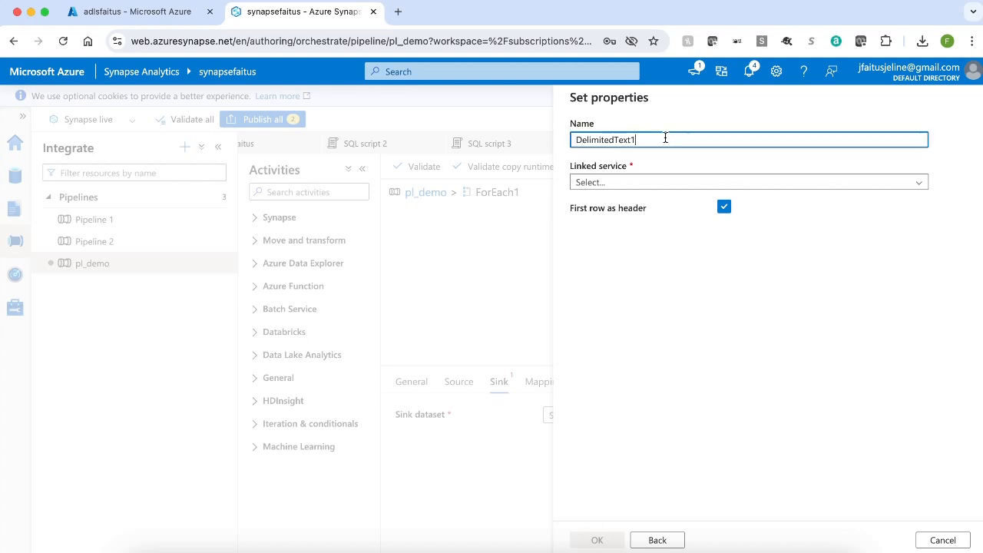
key(BackSpace)
key(BackSpace)
key(BackSpace)
key(BackSpace)
key(BackSpace)
key(BackSpace)
key(BackSpace)
key(BackSpace)
key(BackSpace)
key(BackSpace)
key(BackSpace)
key(BackSpace)
key(BackSpace)
key(BackSpace)
text(ds_target_demo)
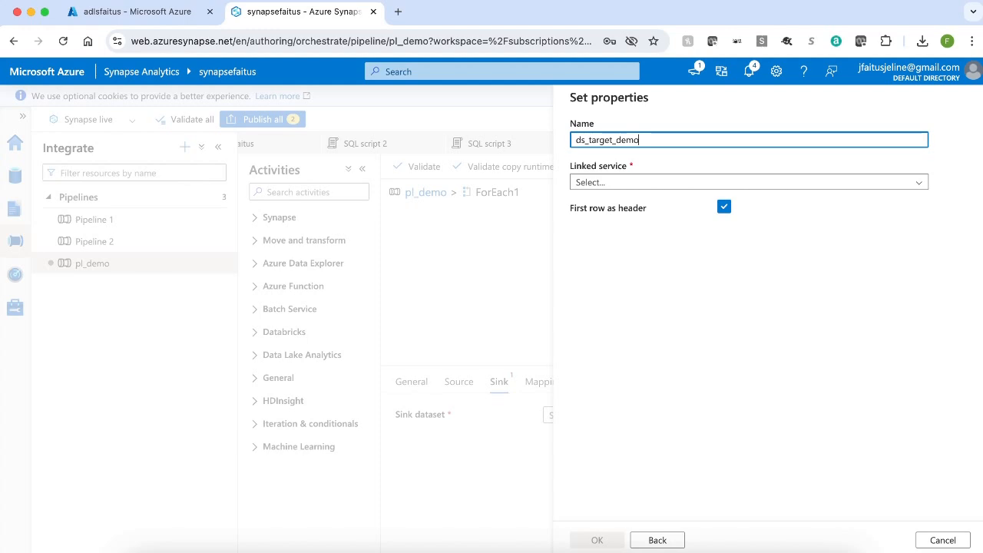
Start a new Azure Data Lake Storage Gen2 linked service for the sink dataset and name it ls_taget_adls_demo.
click(629, 183)
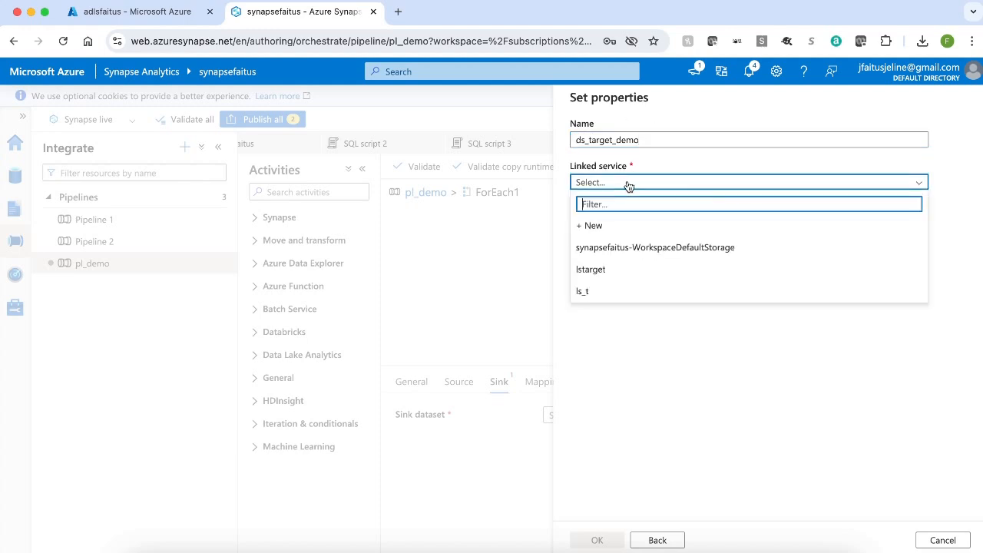
click(607, 226)
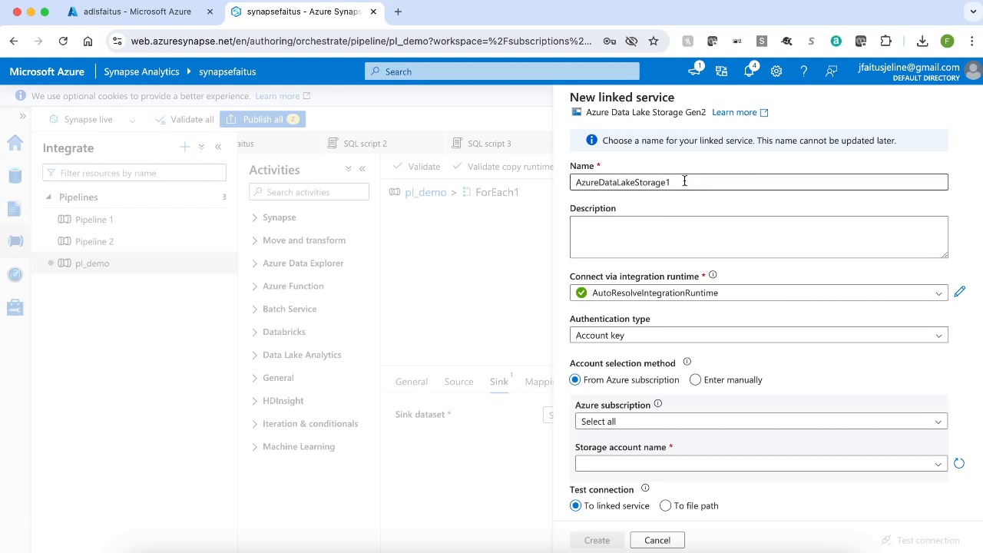
drag(682, 182, 495, 185)
text(ls)
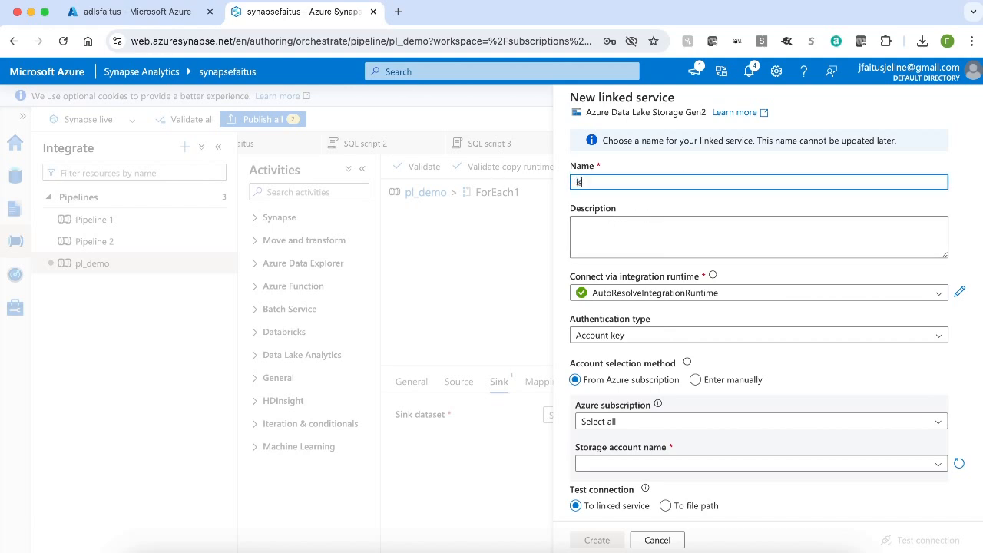
text(_taget_adls_demo)
Point the linked service to Azure subscription 1 and storage account adlsfaitus, test the connection and create the service.
click(658, 405)
click(757, 427)
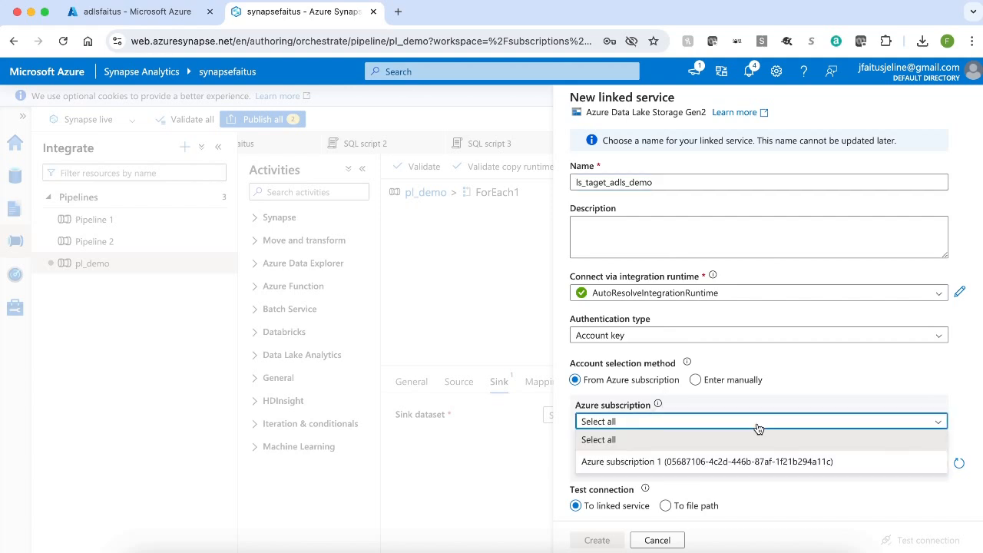
click(710, 468)
scroll(708, 465, down, 2)
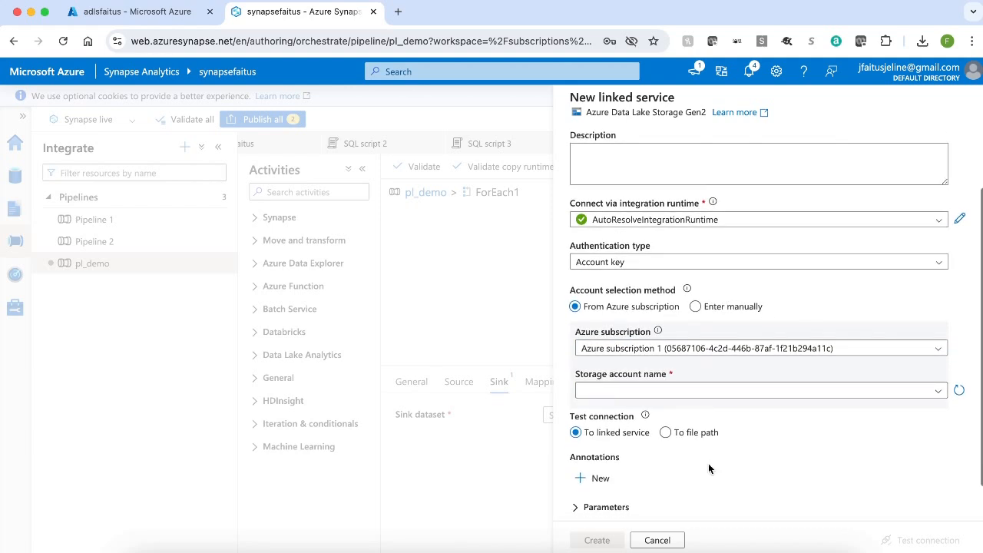
click(667, 390)
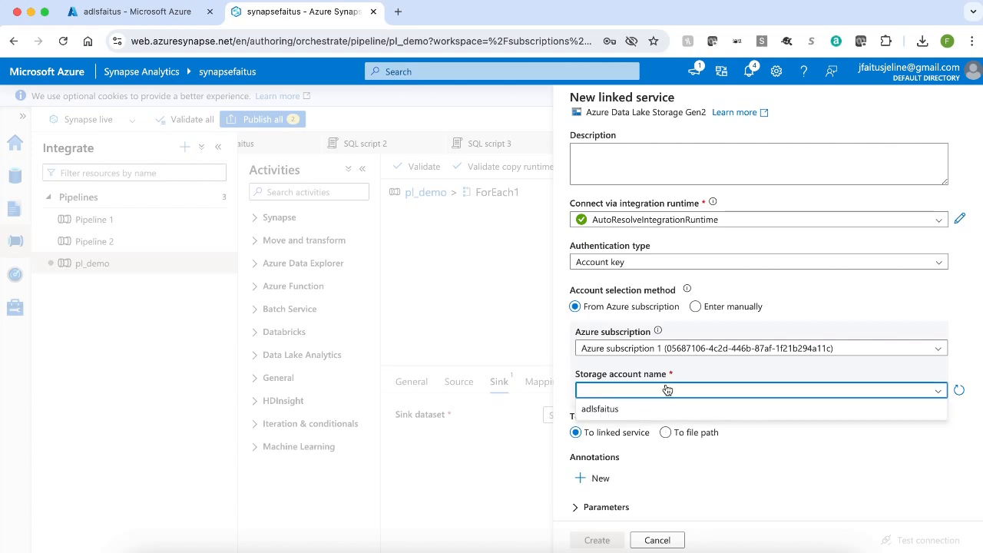
click(614, 413)
scroll(770, 476, down, 1)
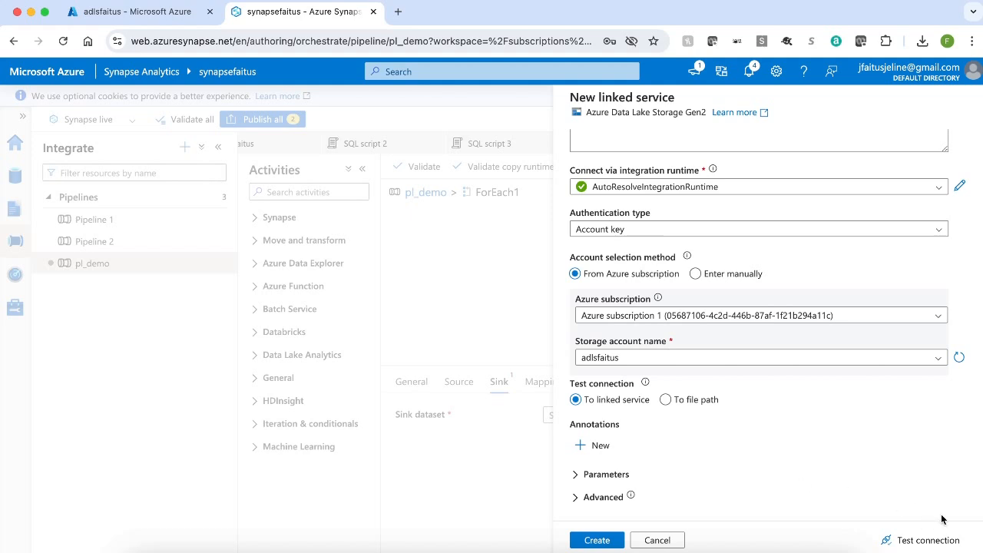
click(922, 540)
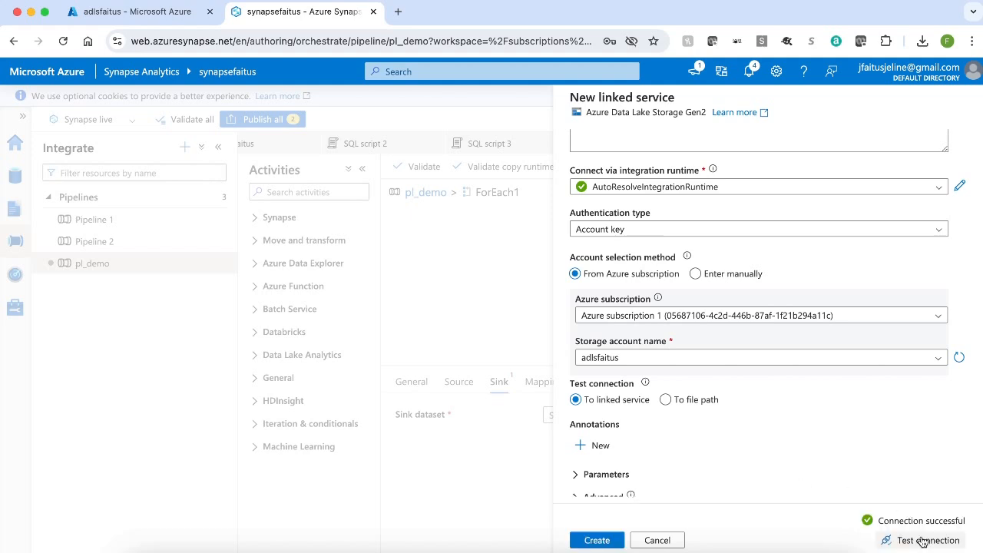
click(600, 541)
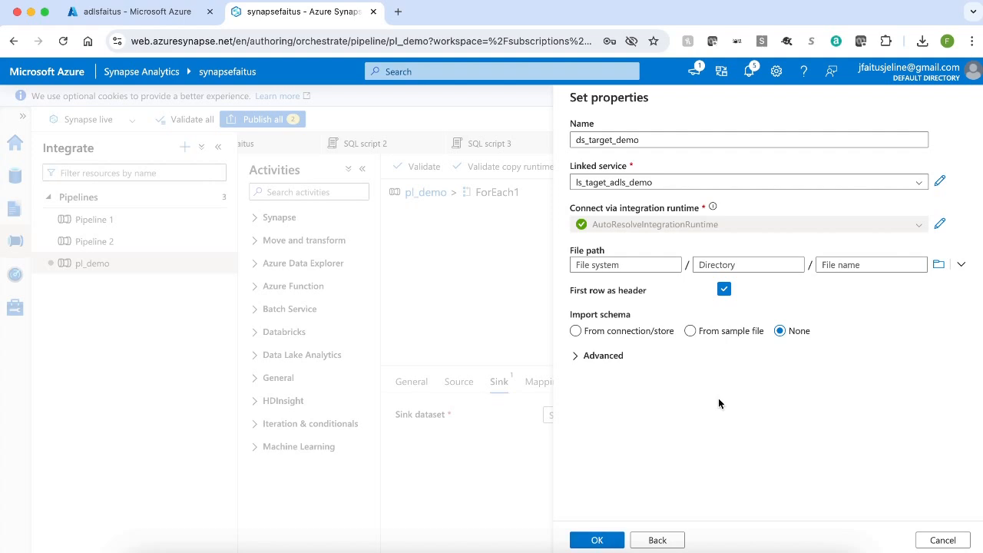
Set the sink dataset's file path to the adlsfaitus root folder and create the dataset.
click(939, 264)
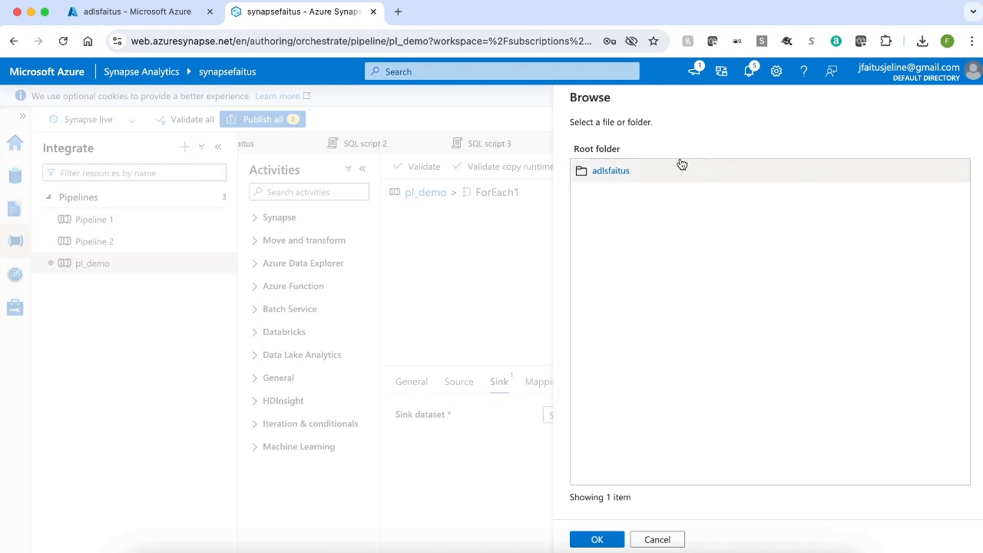
click(626, 172)
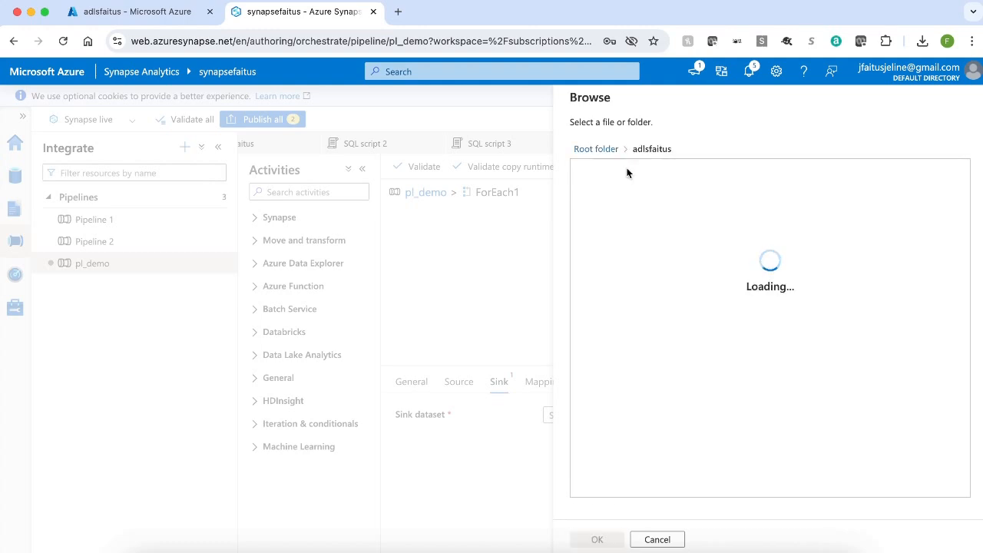
click(597, 539)
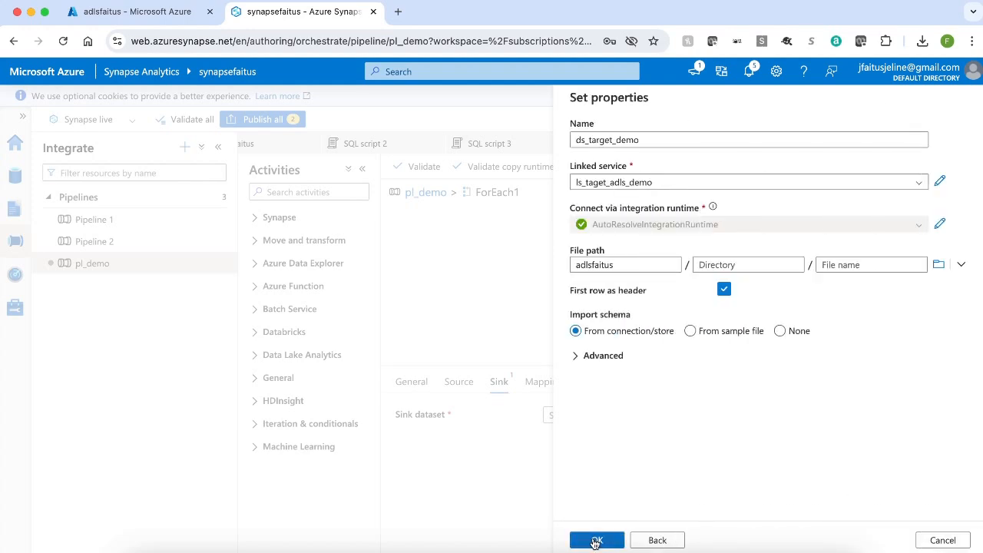
click(597, 540)
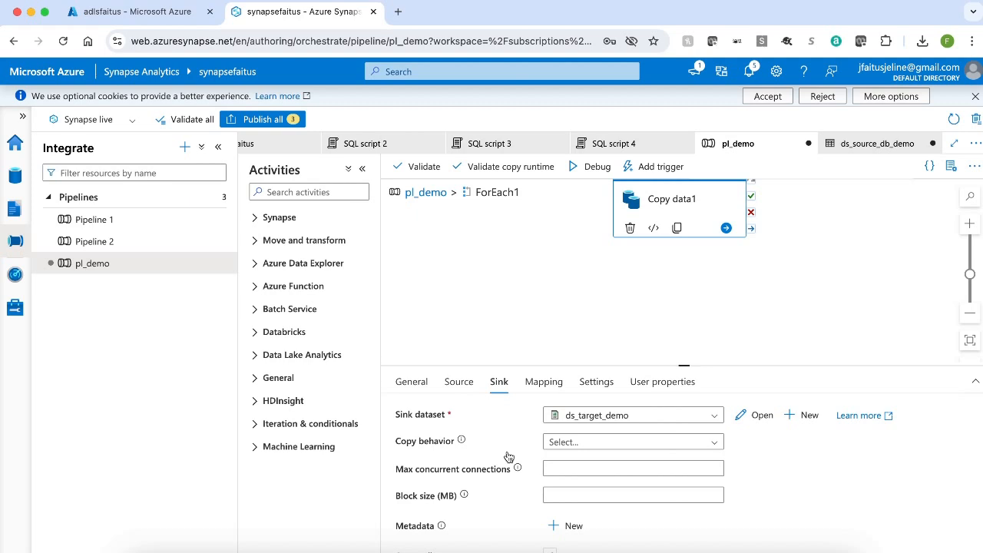
Try to publish all pending changes, open the source settings from the Copy data1 validation entry and close the validation output.
click(269, 121)
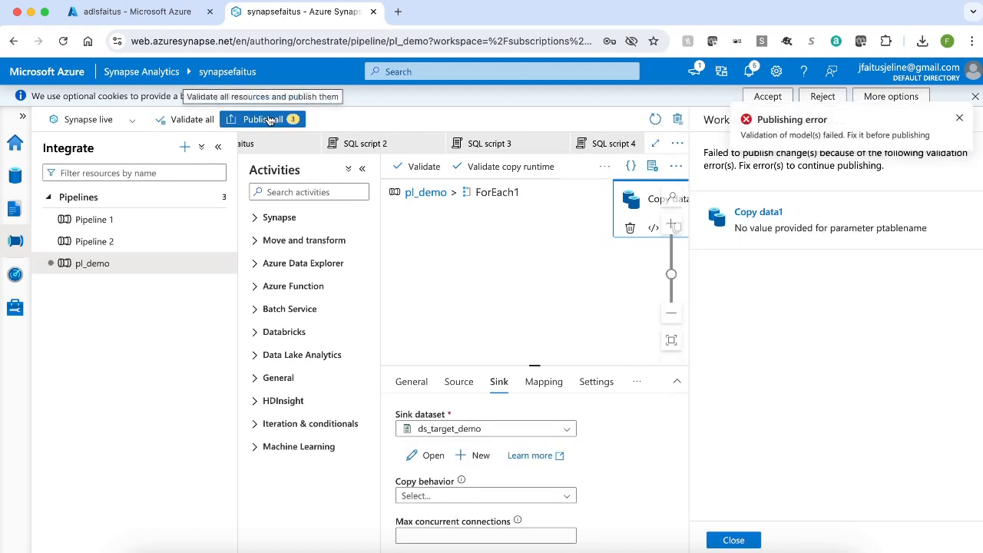
click(770, 229)
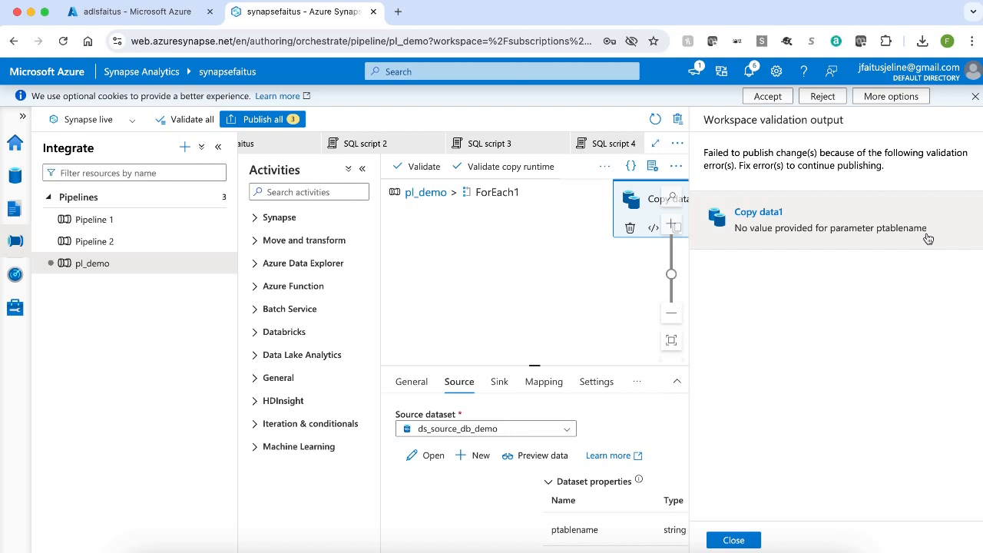
click(739, 540)
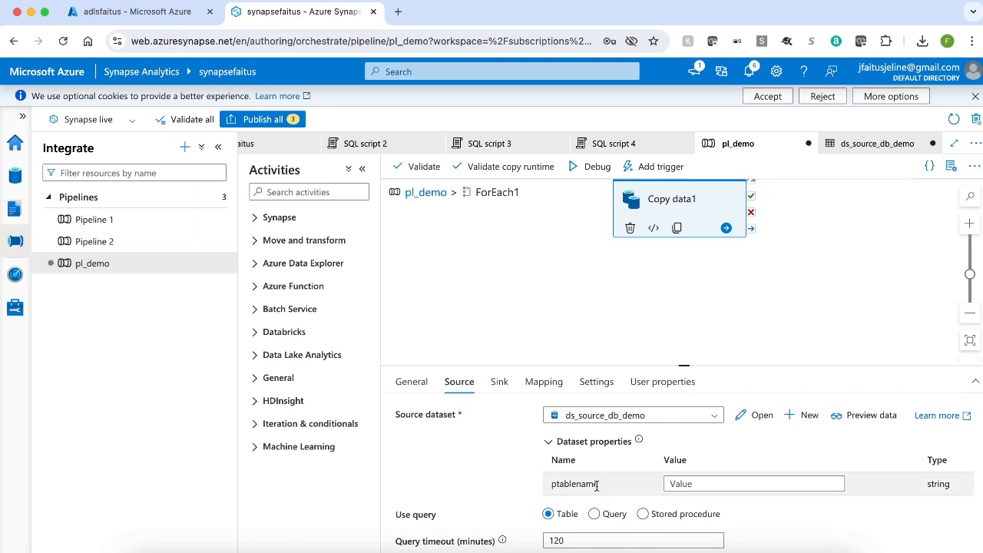
click(730, 483)
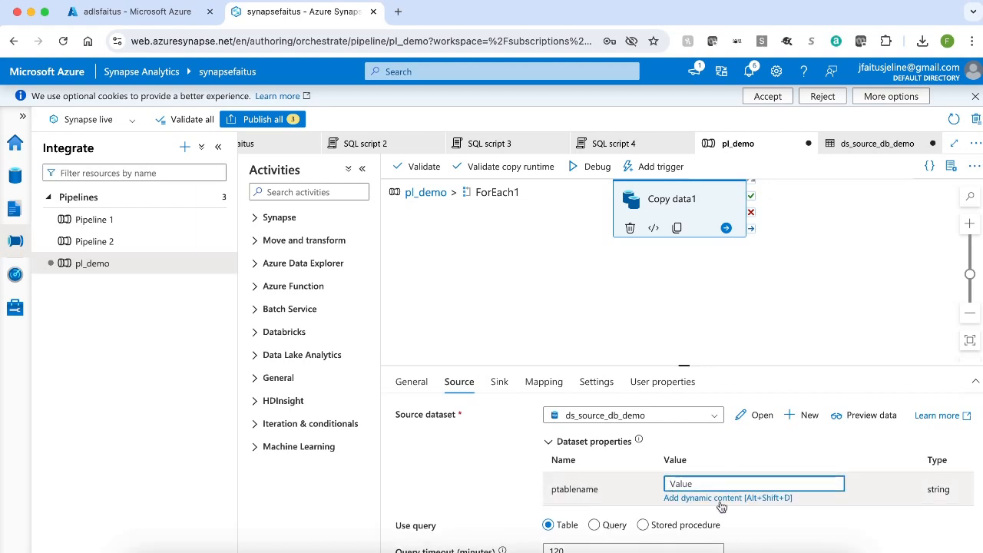
click(718, 499)
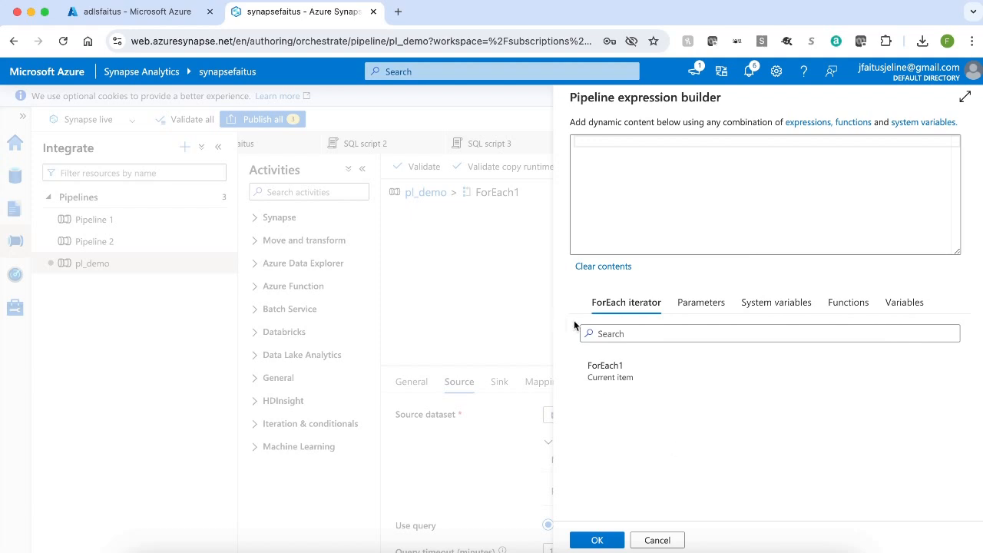
click(622, 363)
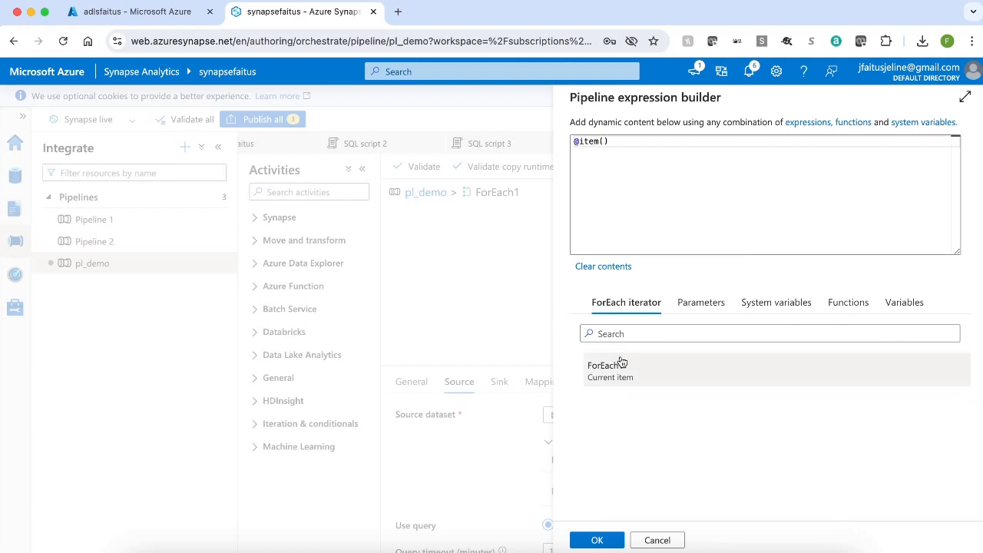
click(596, 540)
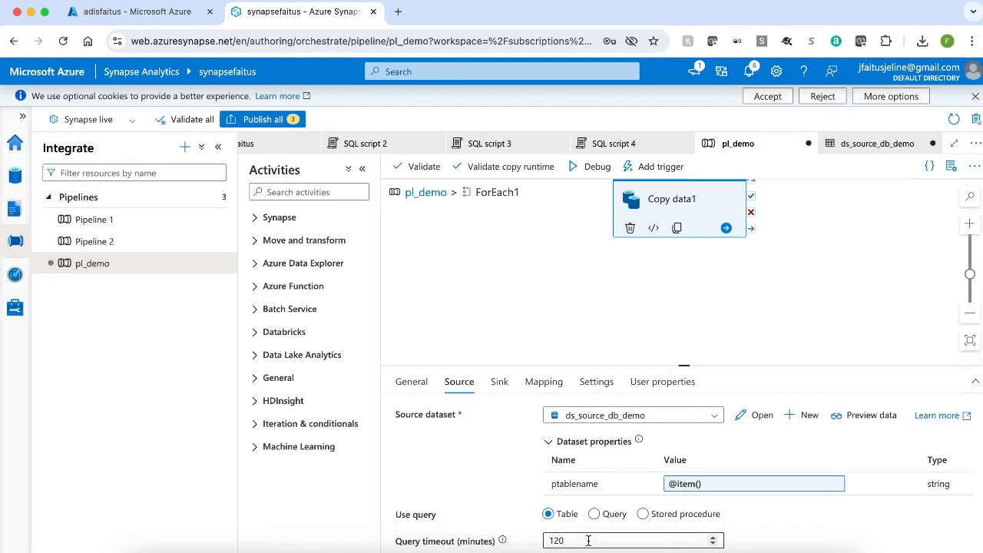
click(260, 119)
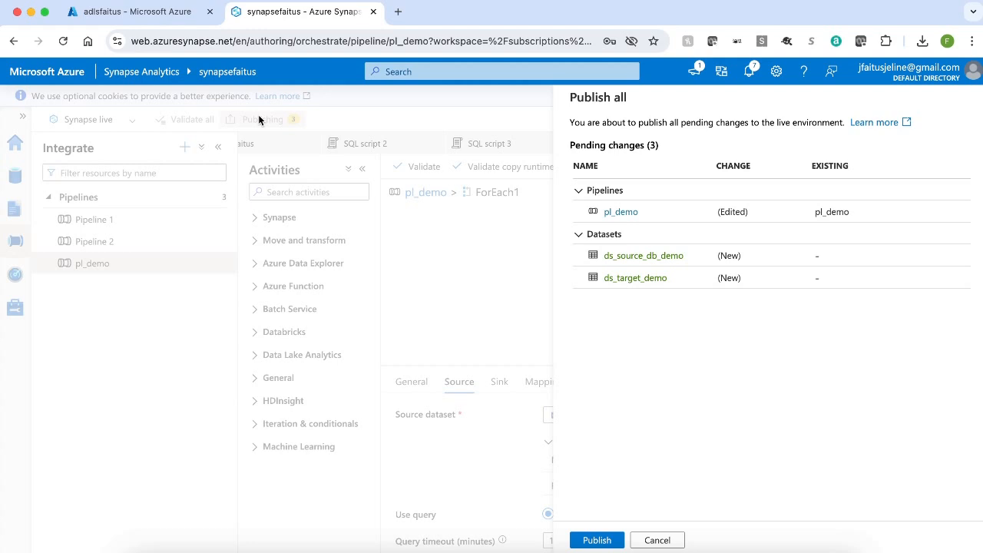
click(597, 540)
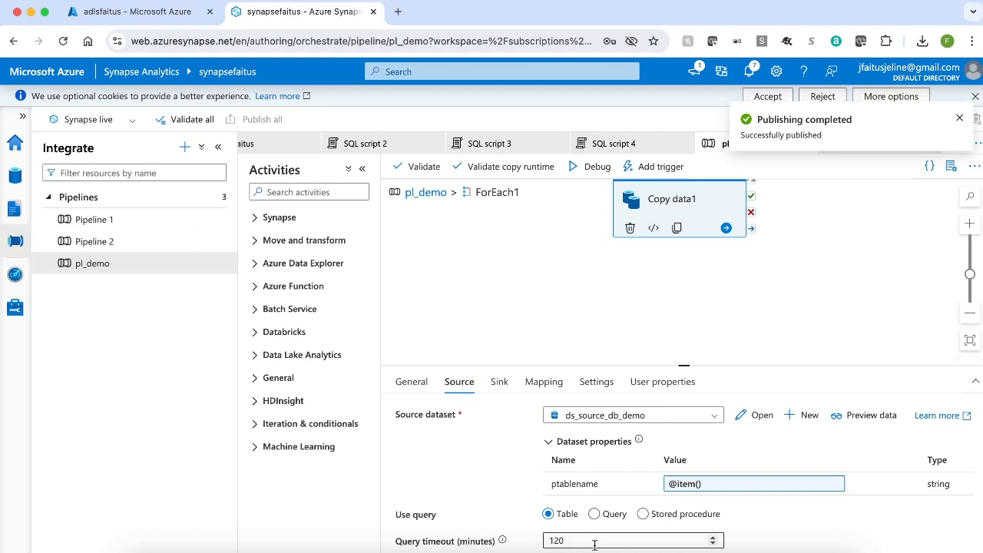
Trigger an immediate run of pl_demo with the lisoftables parameter set to ["cinema","population"].
click(657, 166)
click(652, 189)
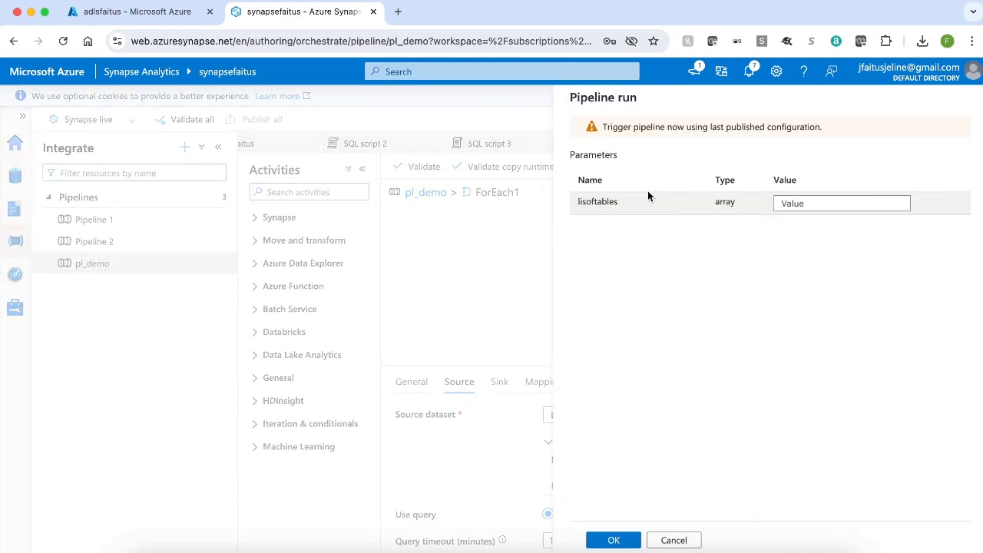
click(806, 204)
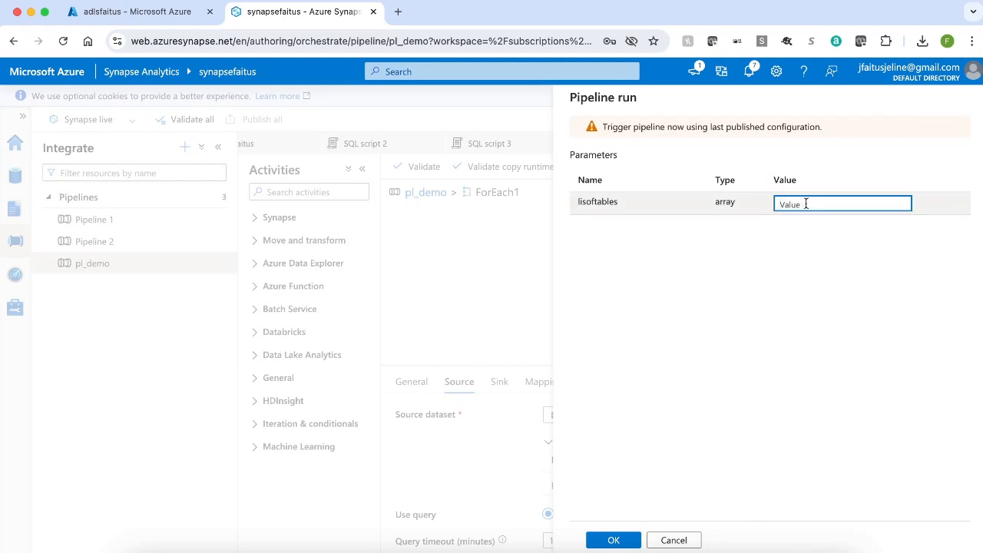
text([])
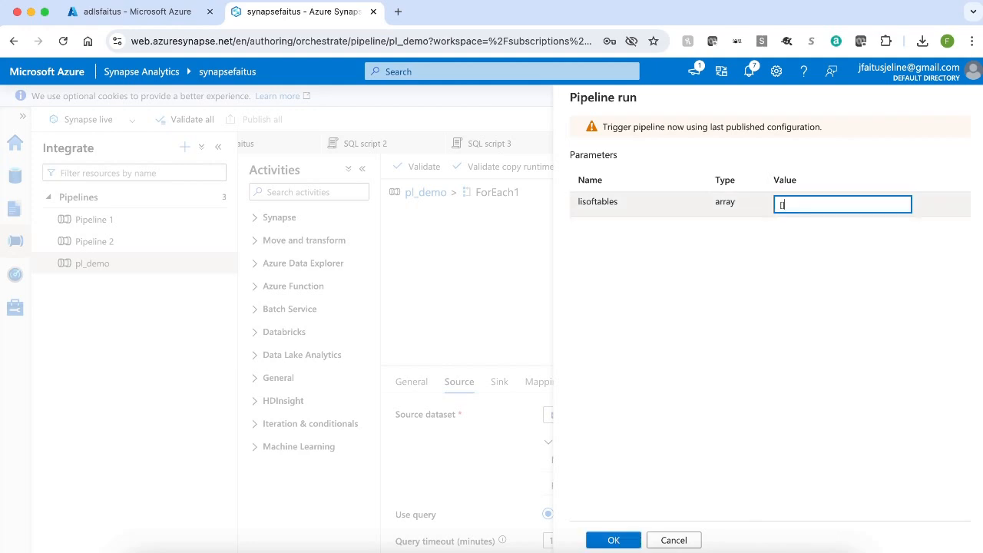
text(')
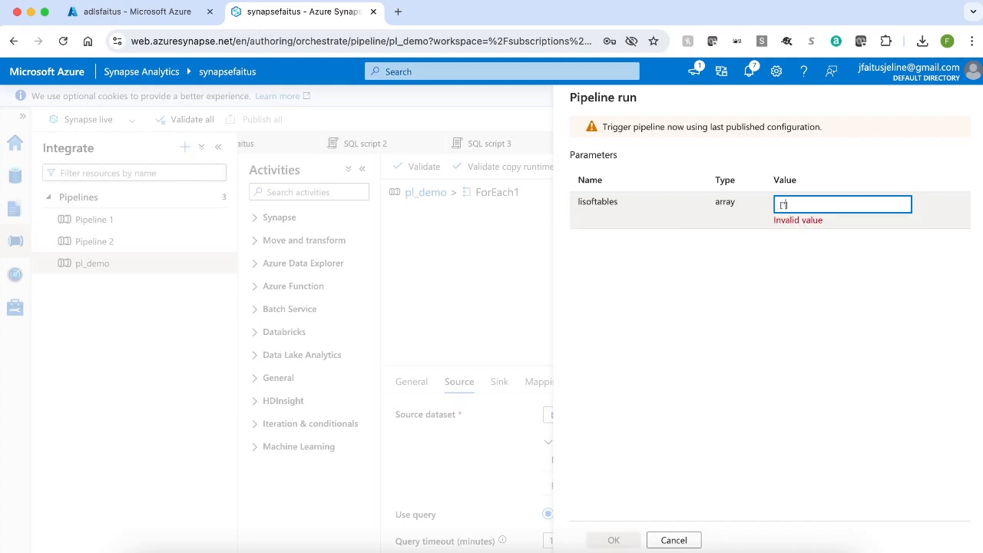
text(cinima)
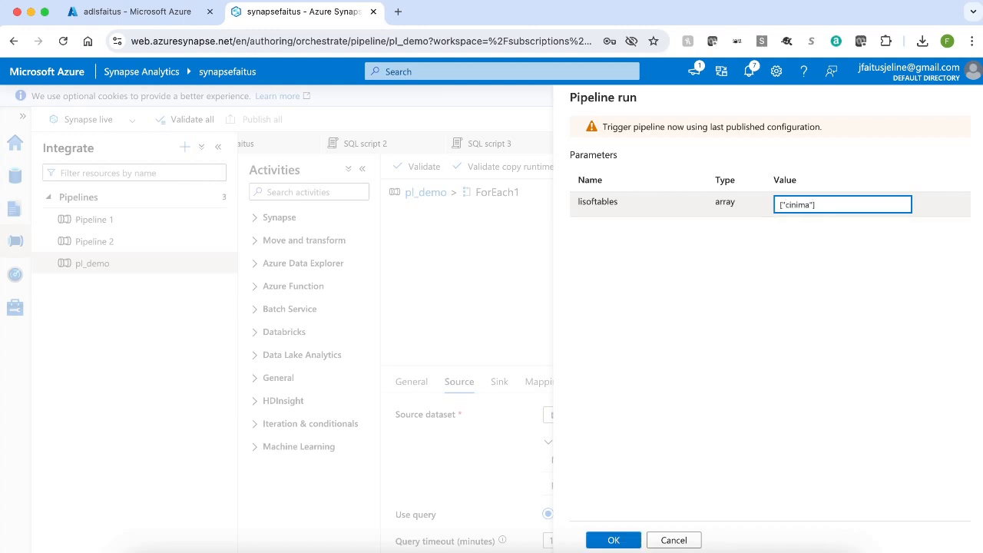
text(,)
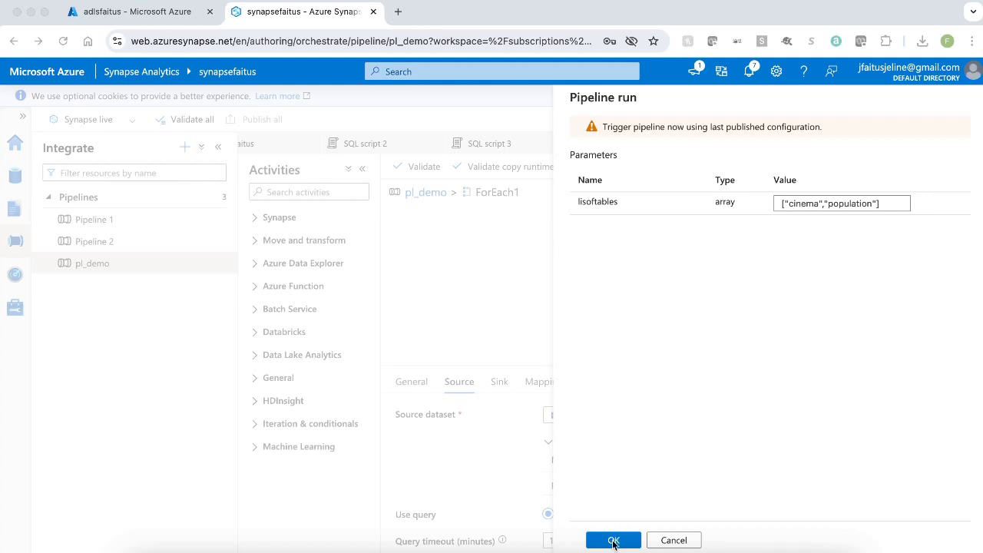
click(613, 541)
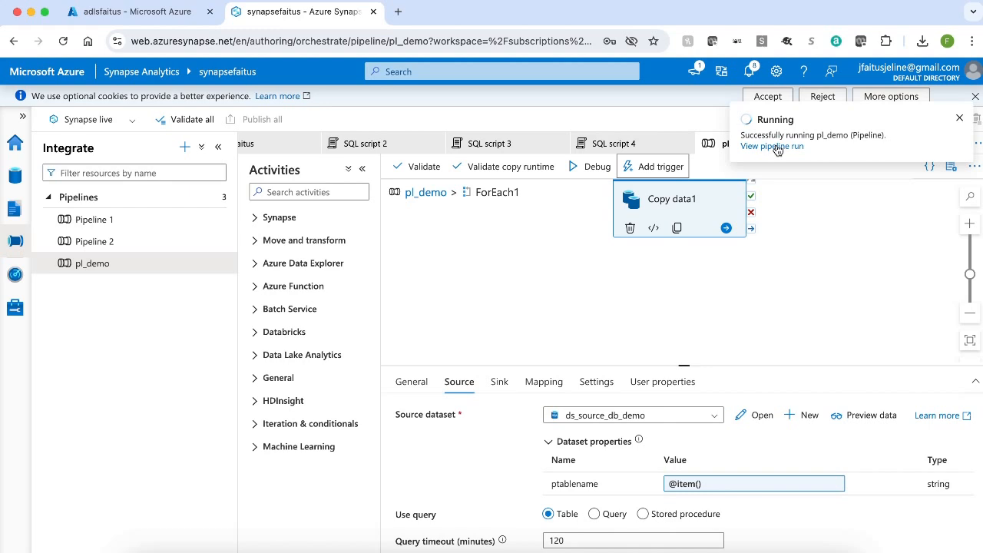
Open the pl_demo pipeline run, enlarge the activity runs list and refresh it to check the activity statuses.
click(777, 146)
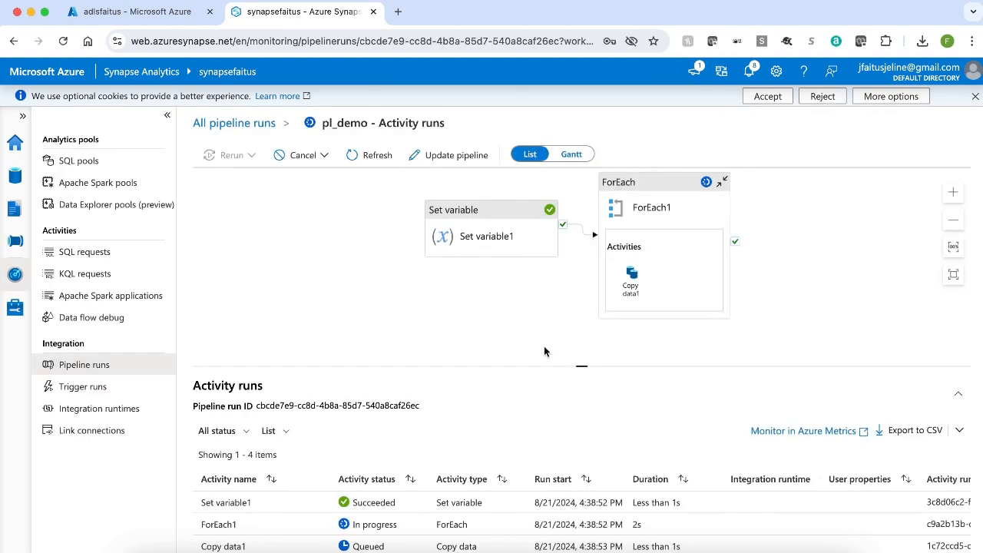
drag(540, 368, 550, 225)
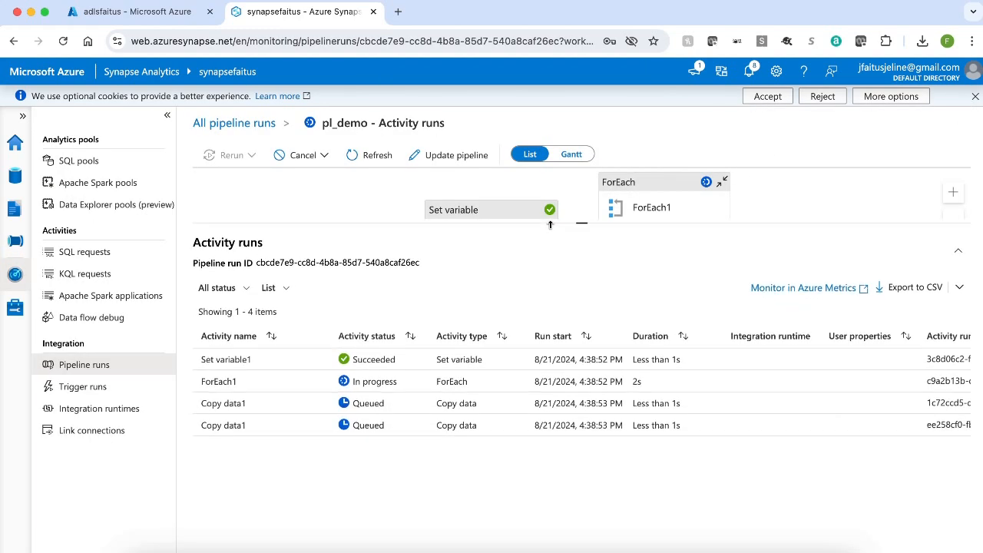
click(375, 155)
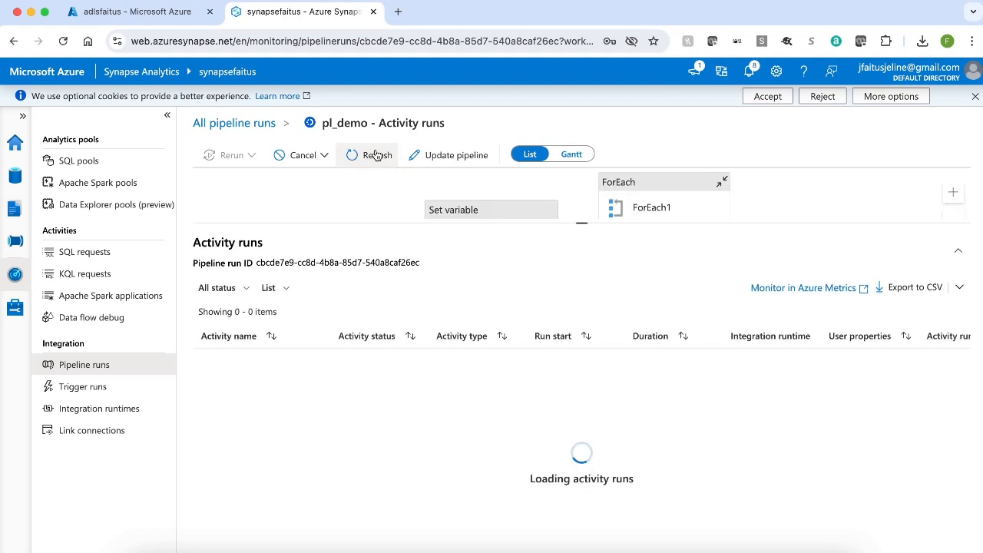
click(376, 155)
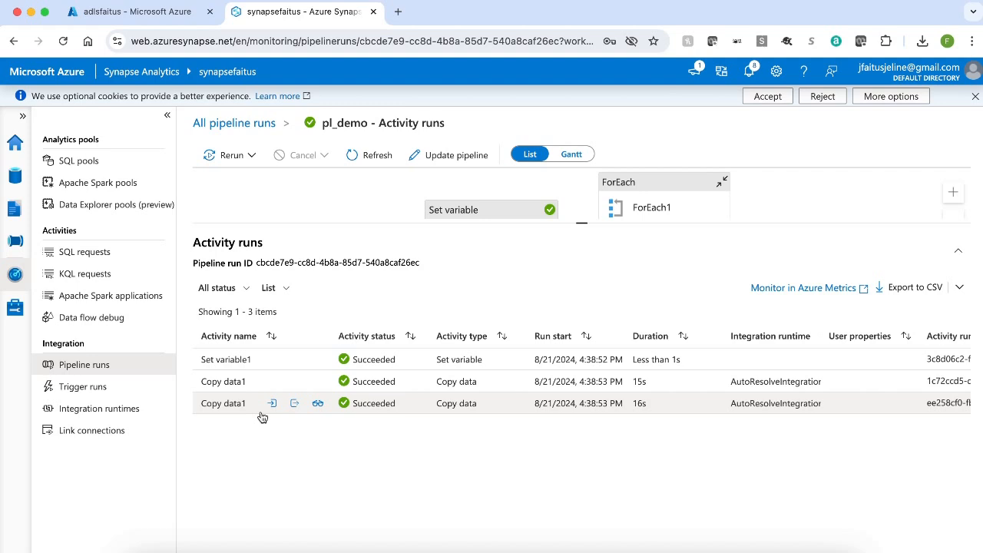
Open the adlsfaitus container under the linked storage lstarget to check the copied table files.
click(15, 176)
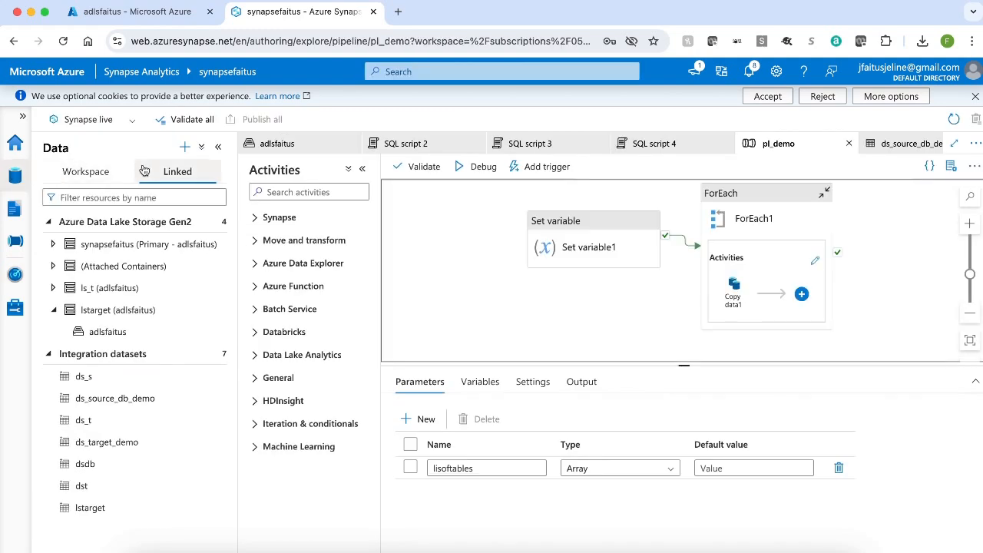
click(107, 332)
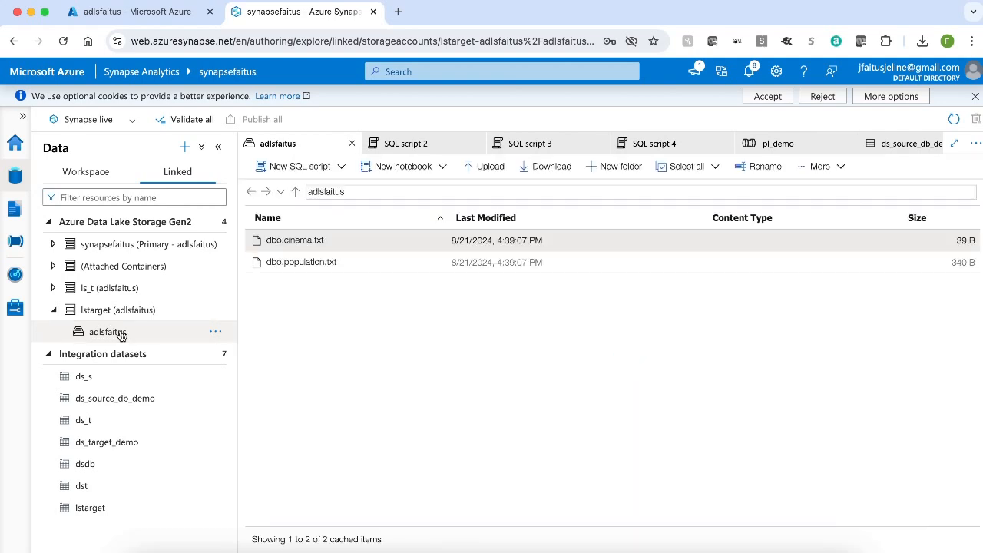
Download dbo.cinema.txt from the adlsfaitus container, open it to check the copied rows, and close the text window.
right_click(303, 239)
click(352, 364)
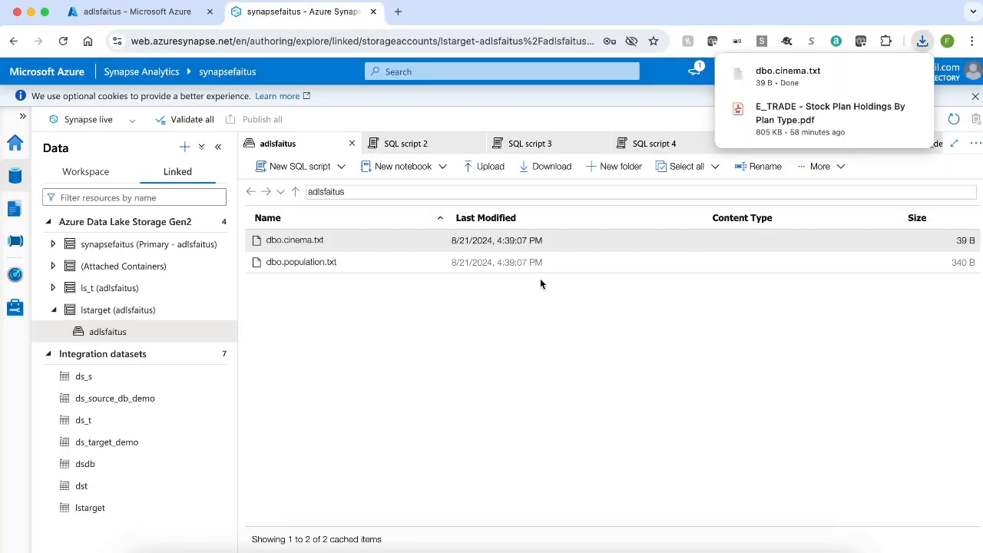
click(791, 75)
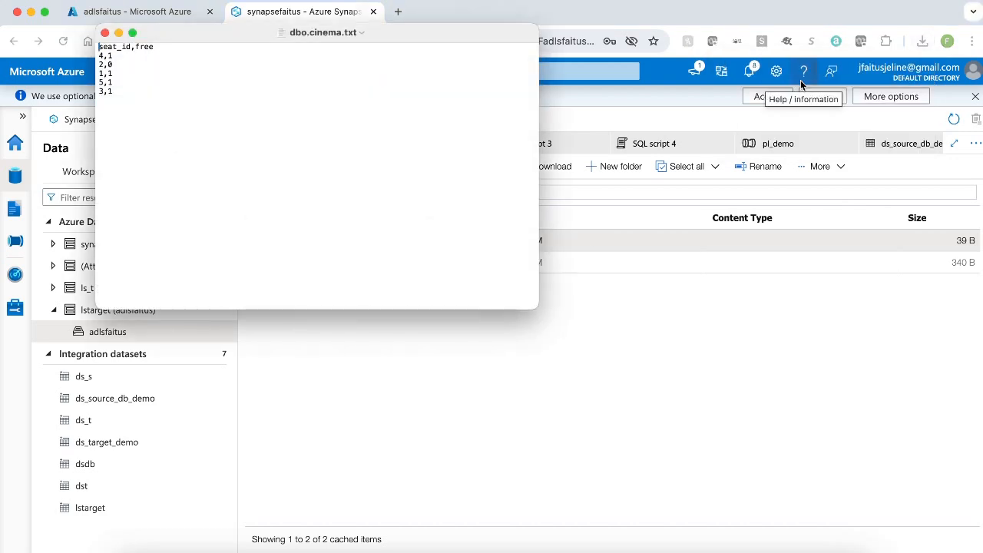
click(105, 33)
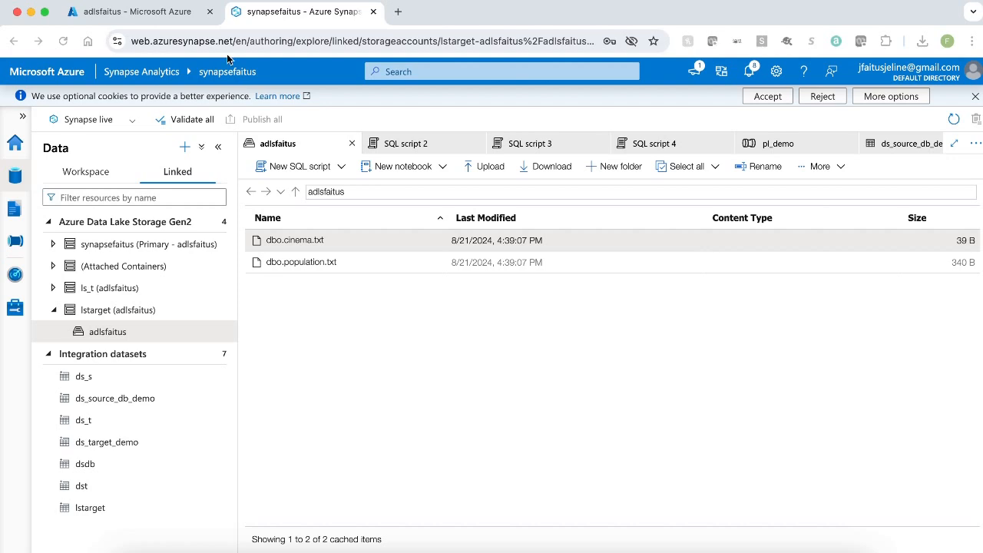
Delete dbo.cinema.txt and dbo.population.txt from the adlsfaitus container, confirming each deletion.
right_click(353, 247)
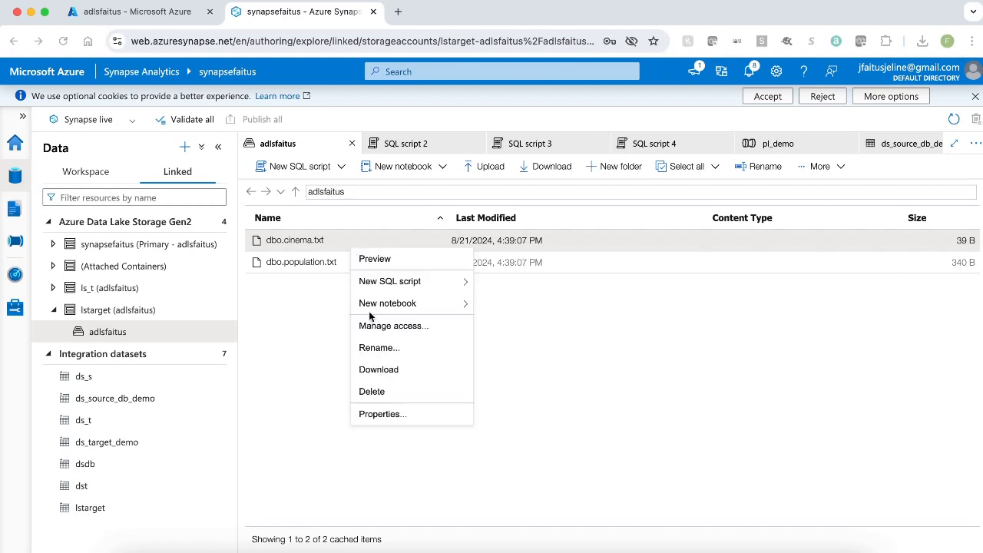
click(396, 394)
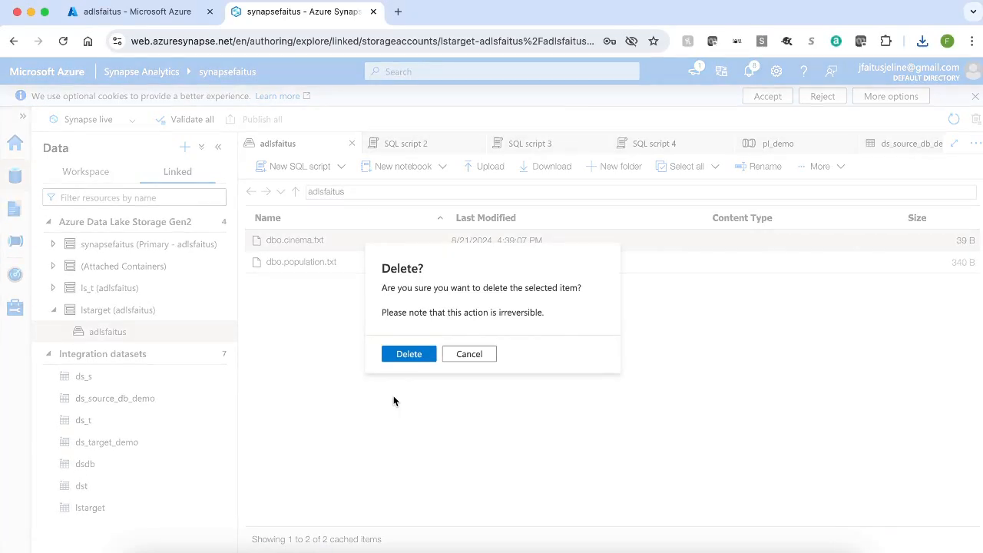
click(407, 355)
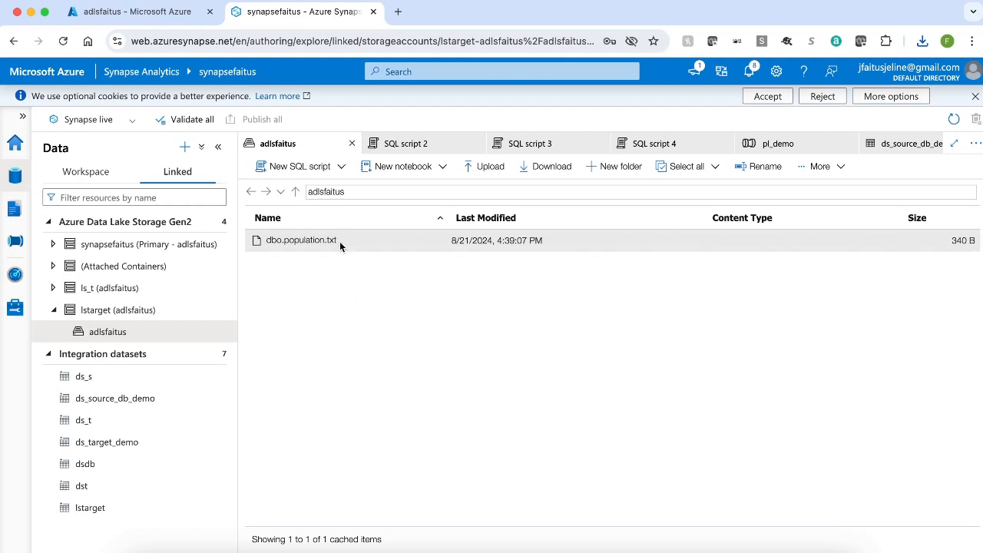
right_click(340, 242)
click(373, 384)
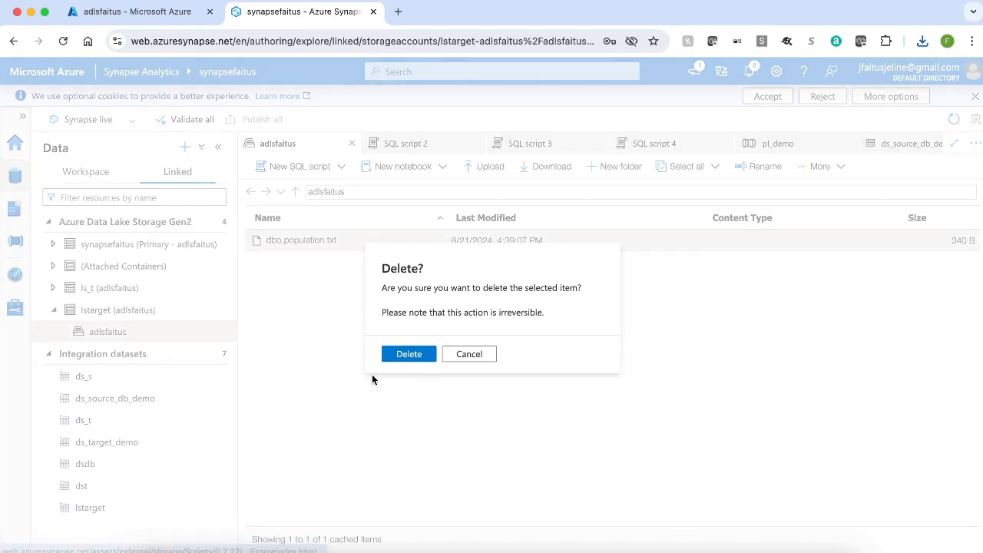
click(409, 354)
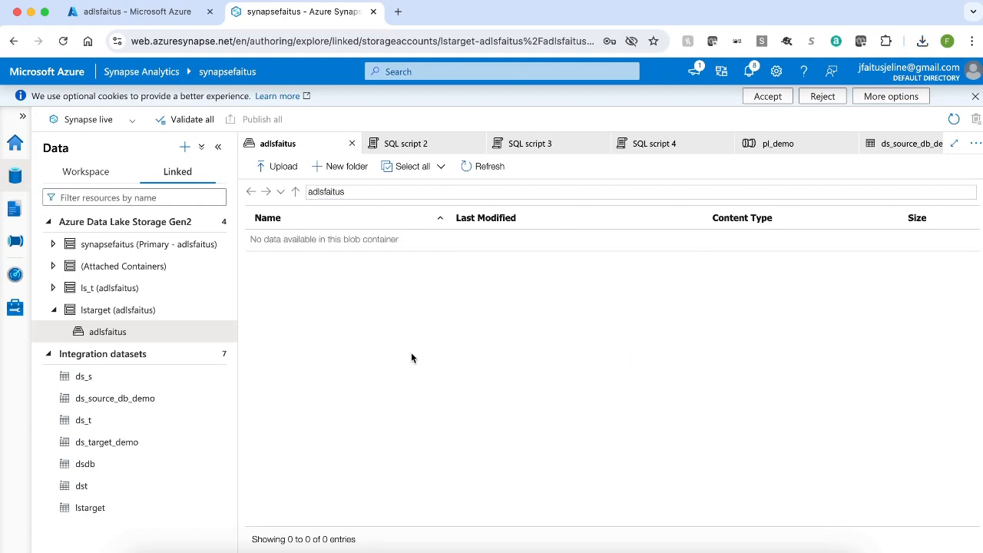
Trigger an immediate run of the pl_demo pipeline with the lisoftables parameter set to ["cinema","subscription"].
click(16, 242)
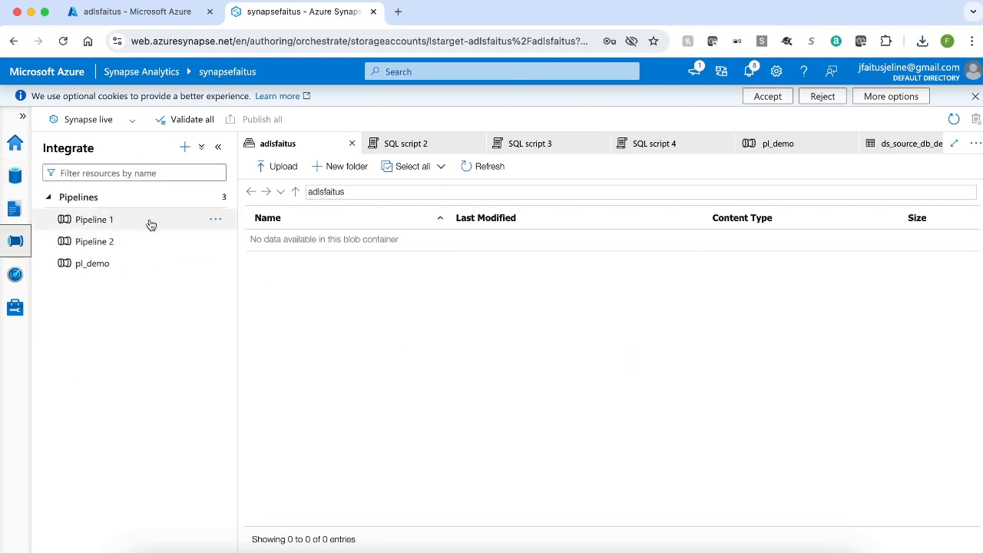
click(103, 264)
click(538, 166)
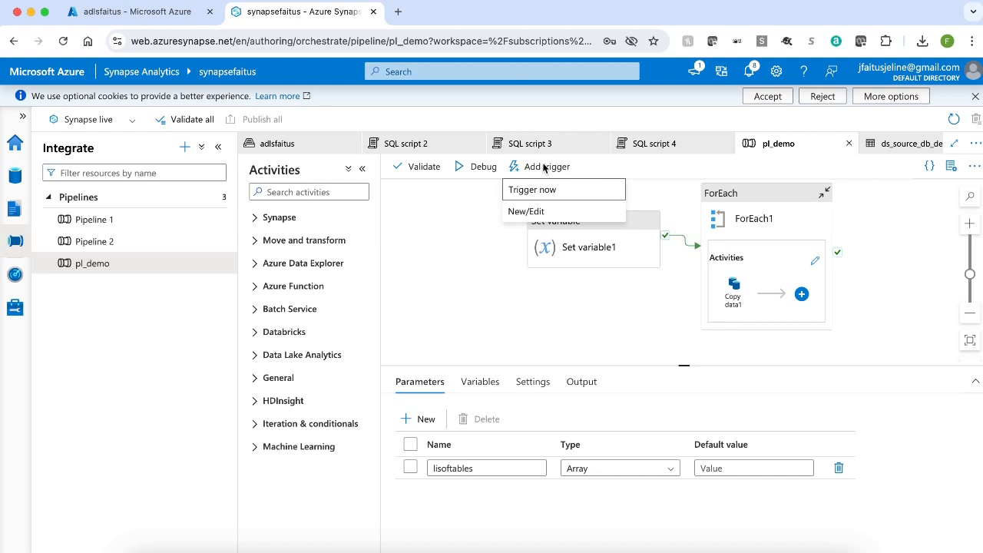
click(538, 190)
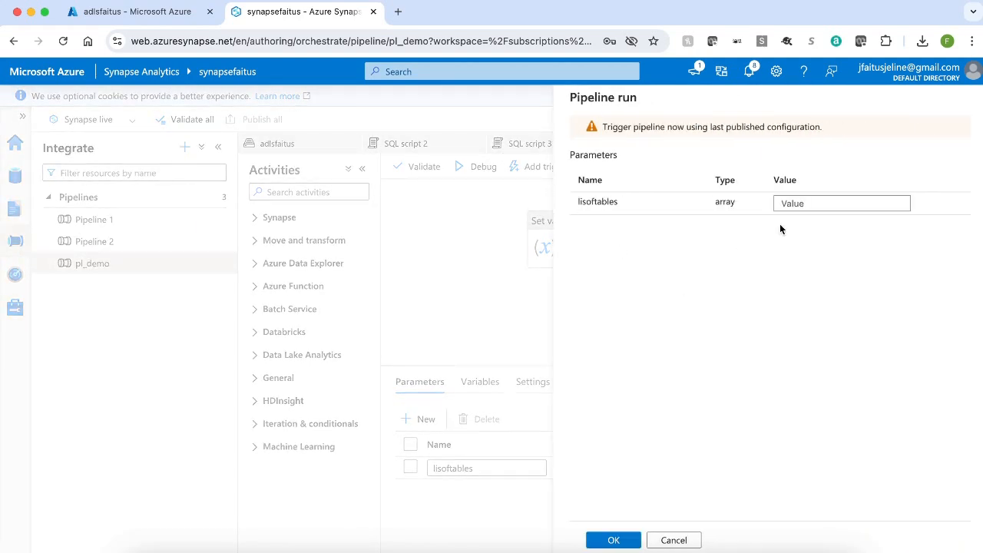
click(791, 206)
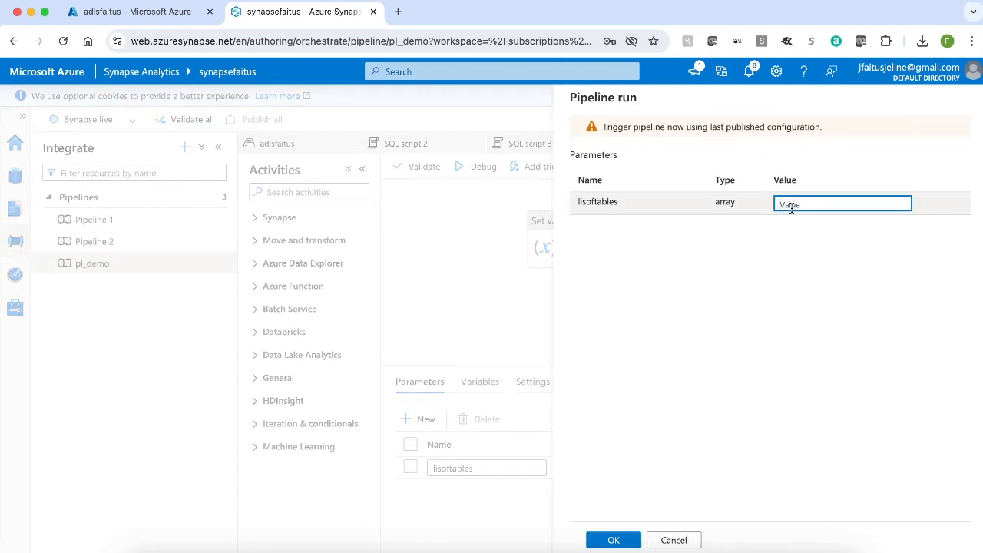
text([)
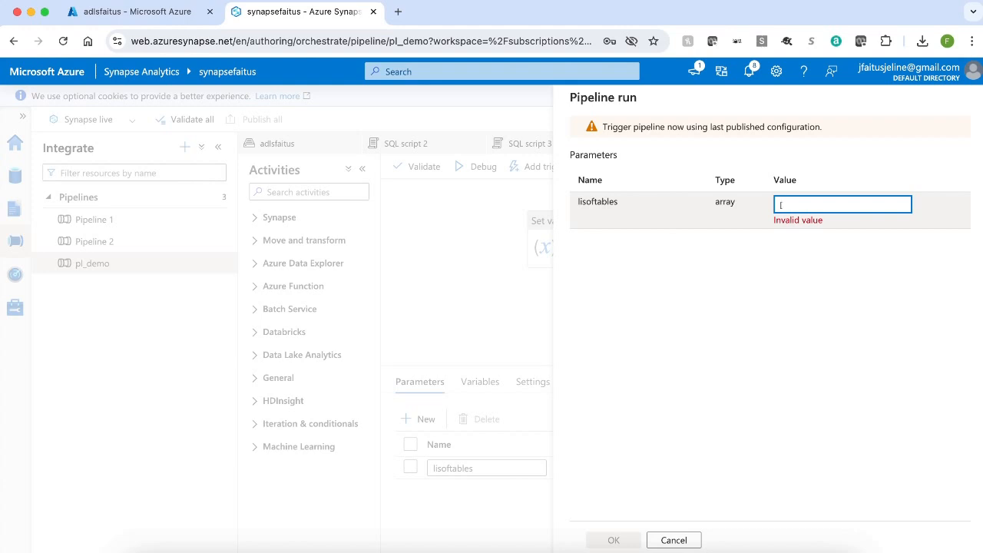
text("cinema","subscription"])
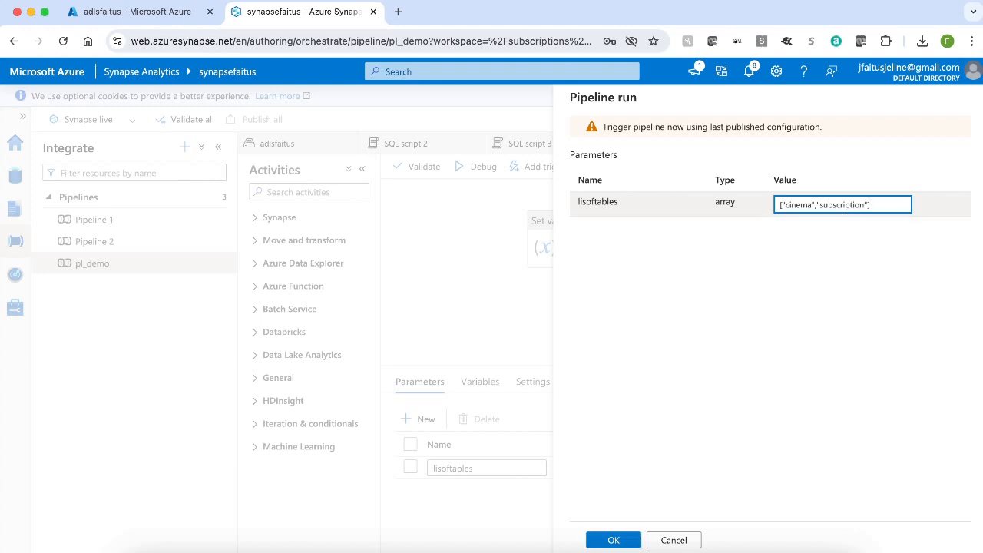
click(614, 540)
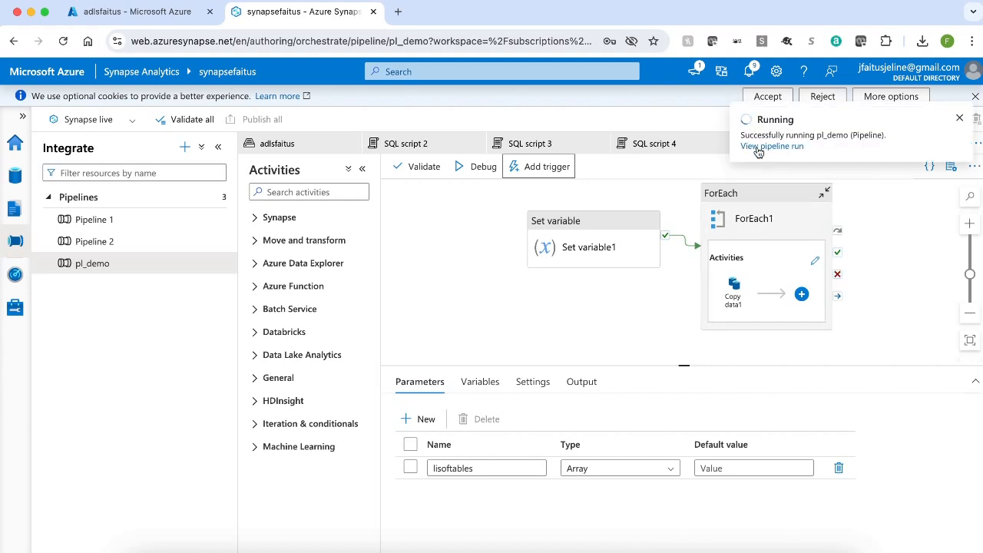
Open the new pl_demo run, enlarge its activity runs list and refresh it to check the activity statuses.
click(758, 147)
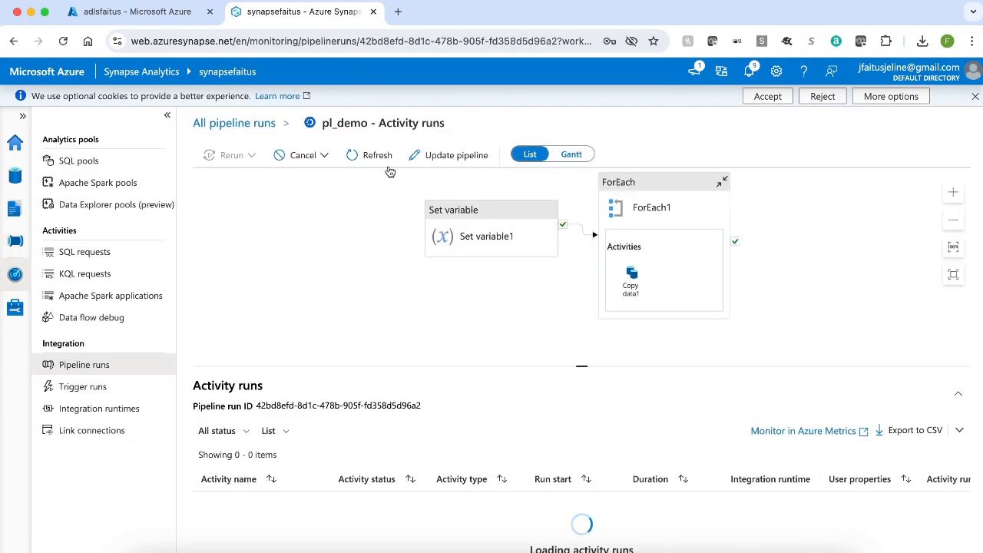
drag(380, 367, 389, 270)
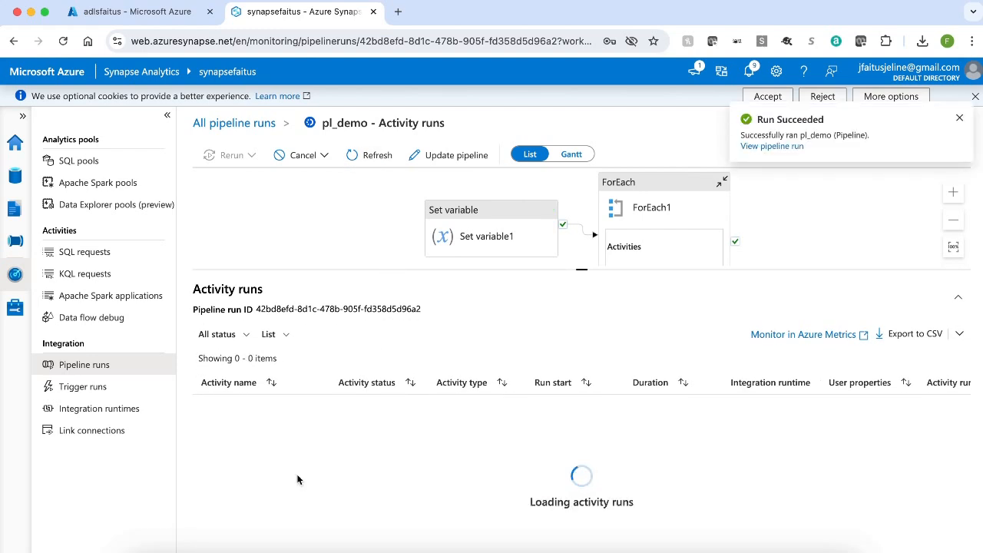
click(367, 156)
click(368, 158)
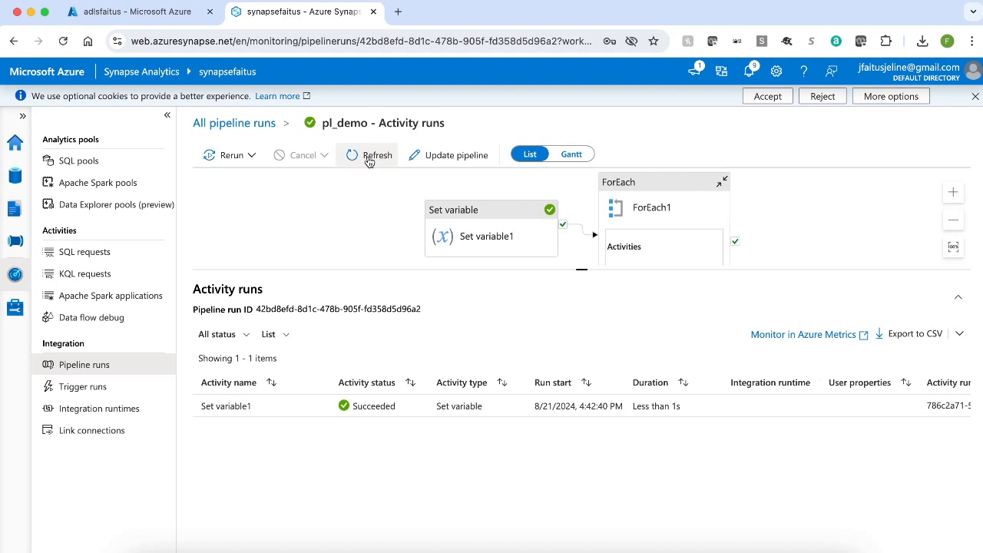
Reopen the adlsfaitus container under the linked storage lstarget to check the files copied by the new run.
click(8, 175)
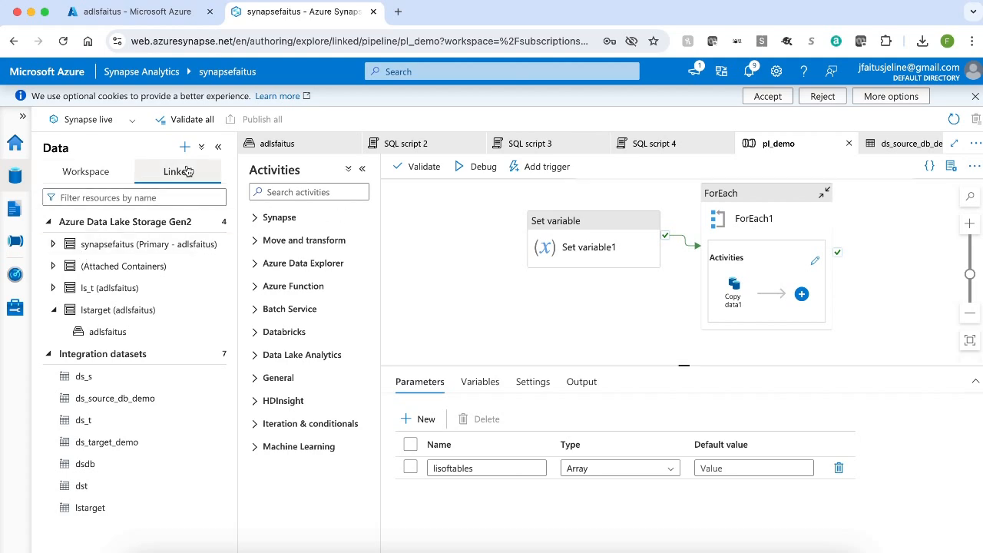
click(119, 332)
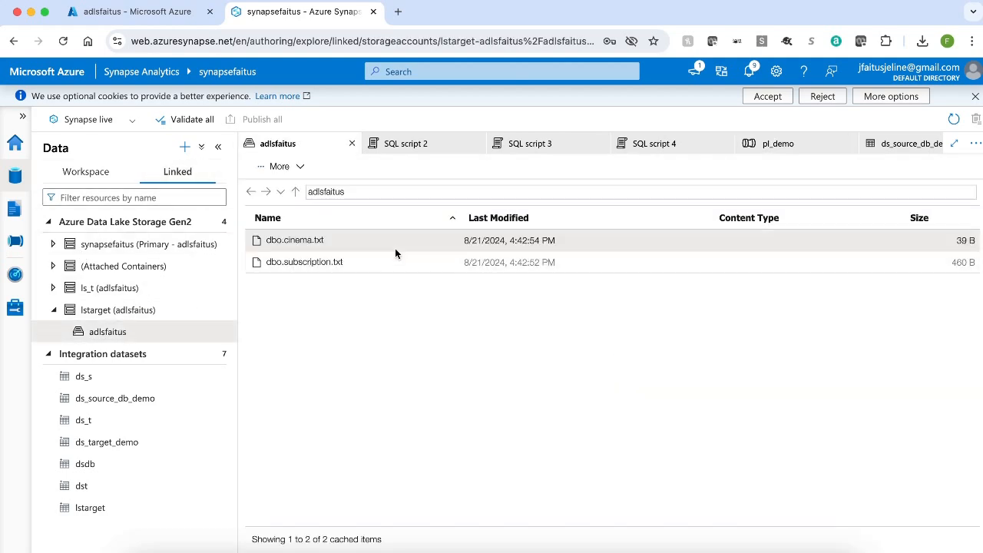